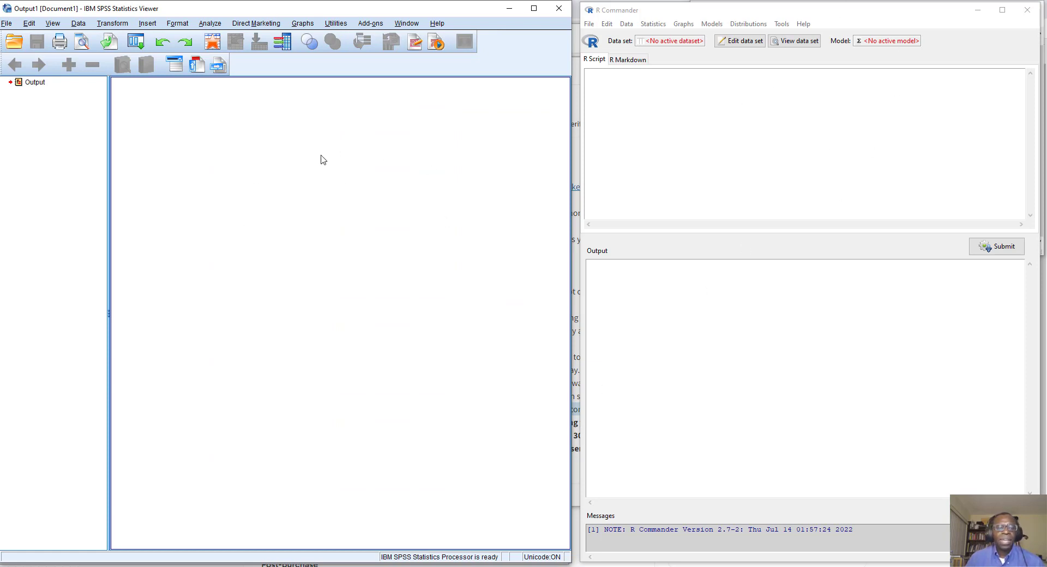
Step: View the empty data editor's Variable View and Data View, and return to the output viewer
mouse_move(308, 566)
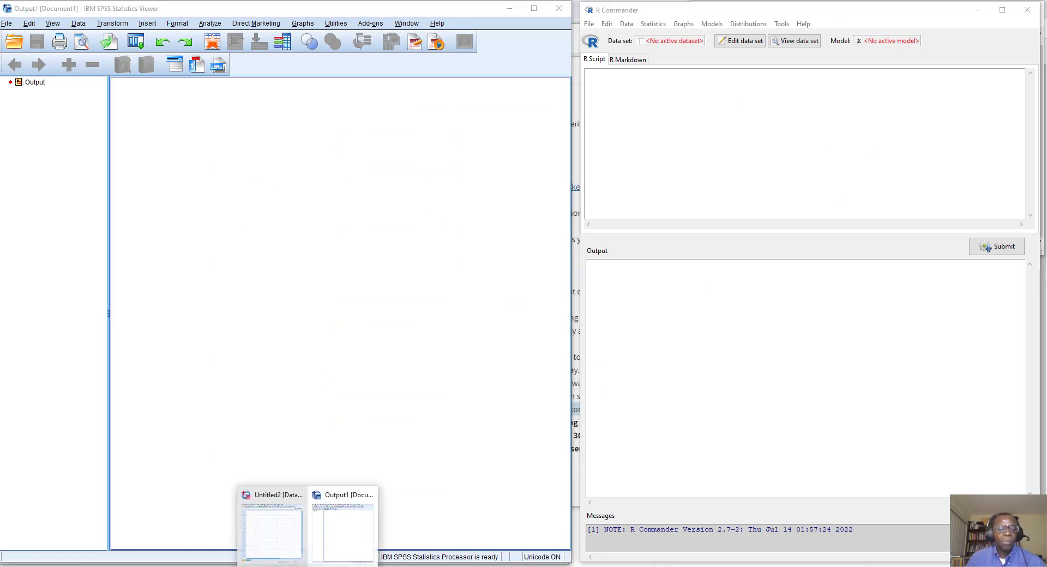
left_click(269, 554)
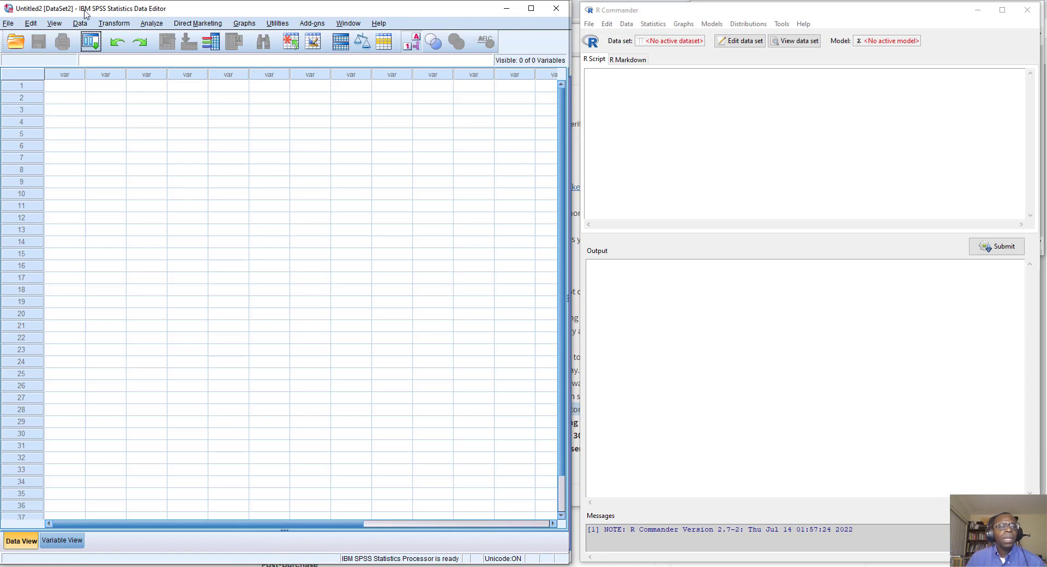
left_click(63, 542)
left_click(28, 539)
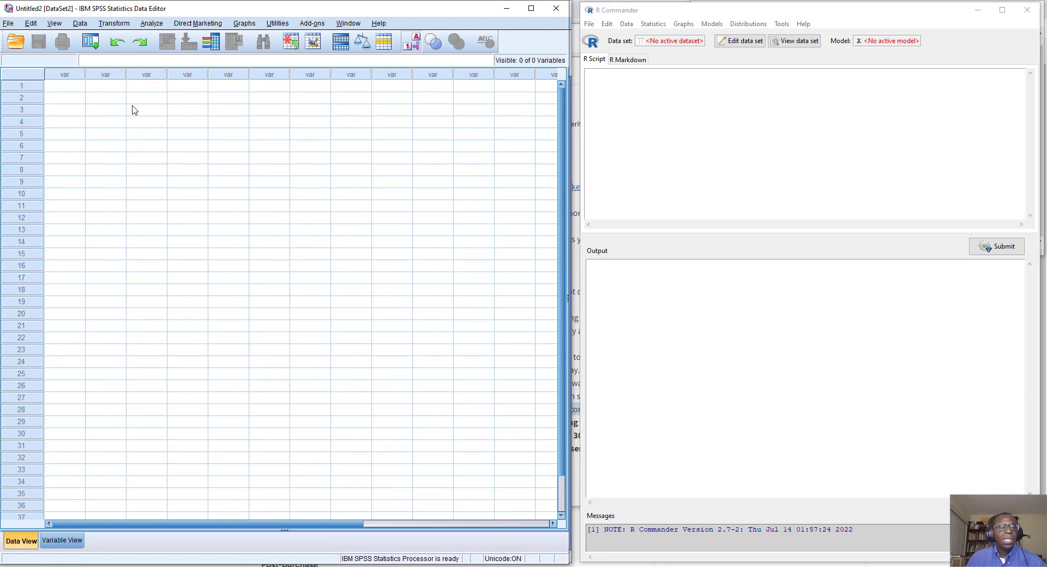
mouse_move(306, 565)
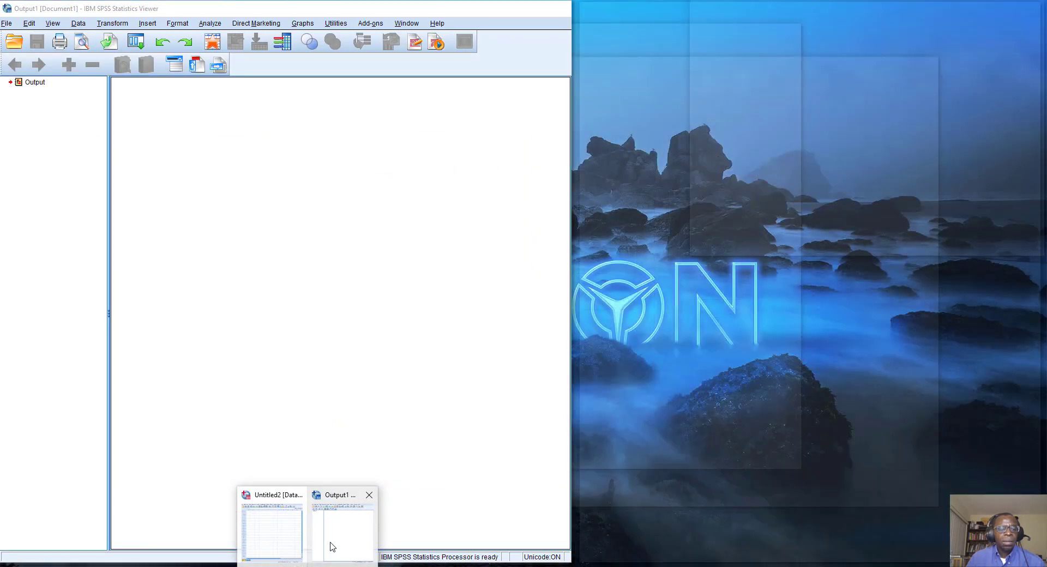
left_click(329, 544)
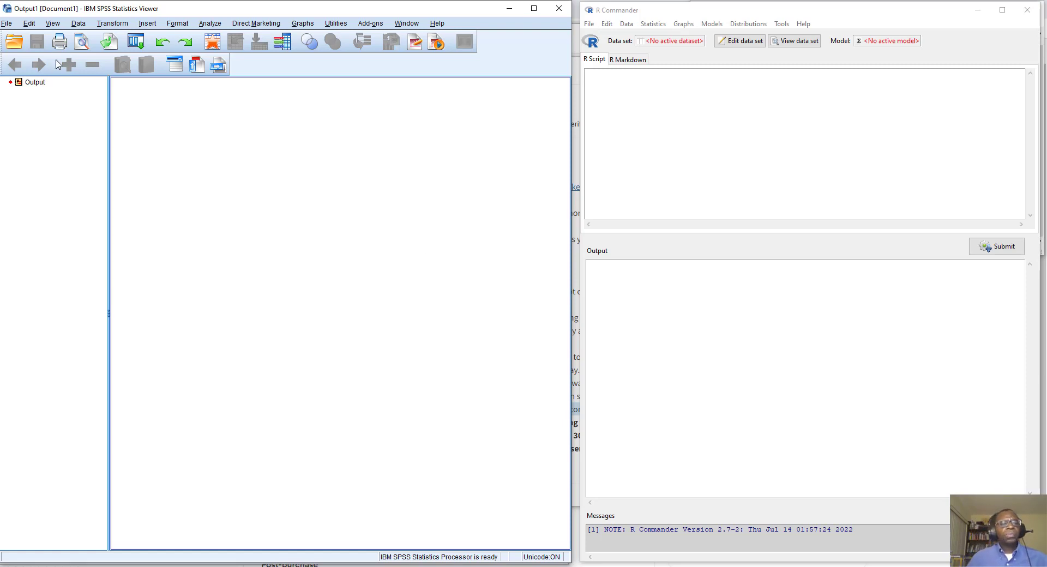
Step: Start opening a data file in SPSS and browse to the OneDrive location
left_click(7, 24)
mouse_move(98, 50)
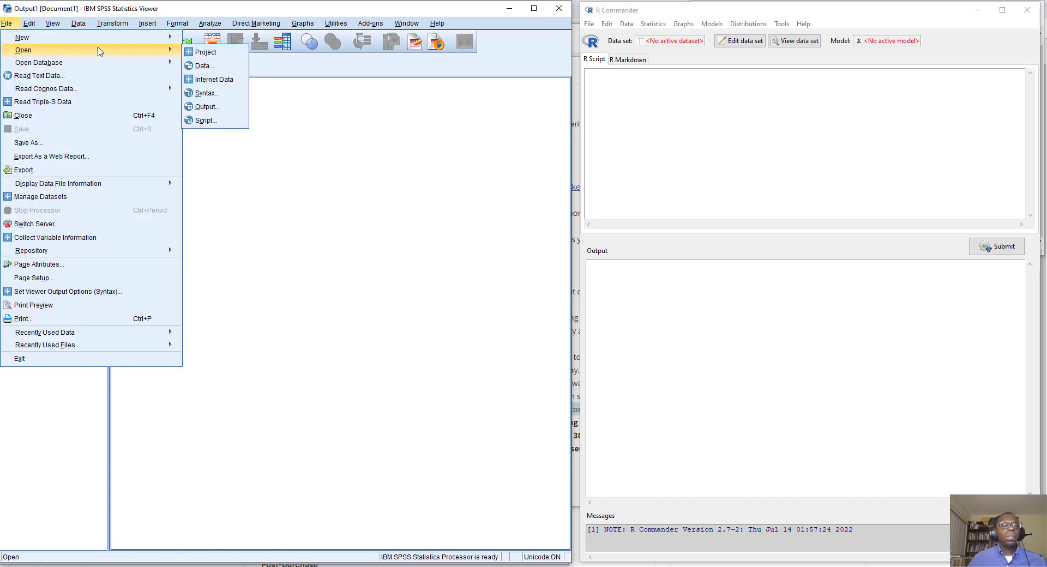
left_click(212, 66)
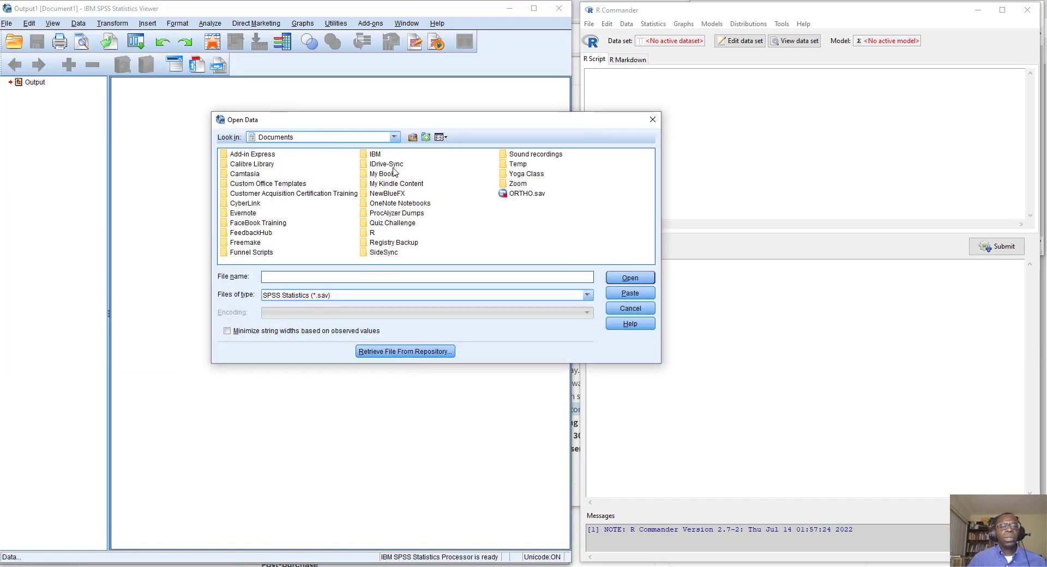
left_click(394, 137)
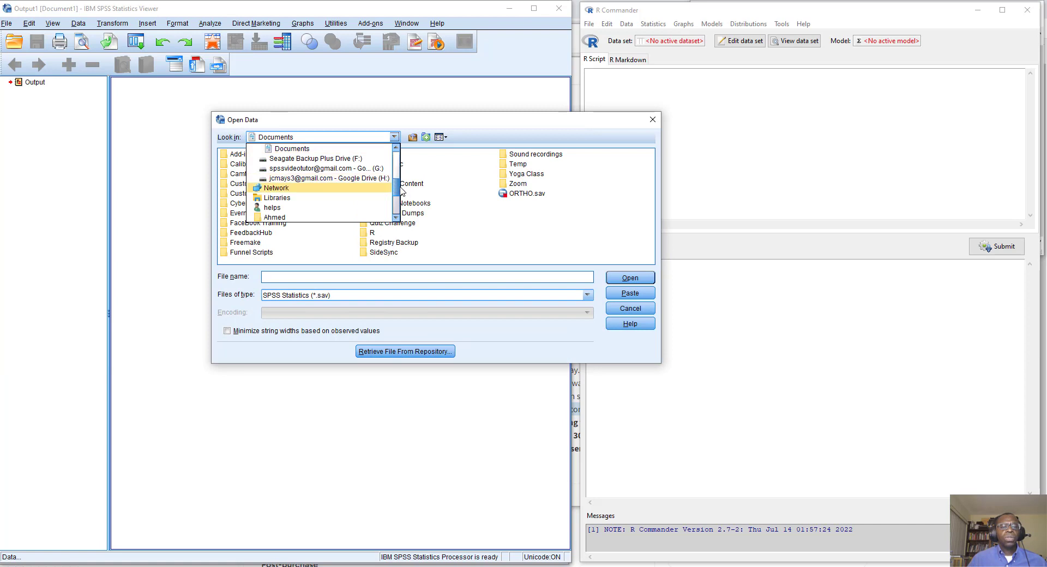
scroll(391, 219, "down", 5)
left_click(351, 207)
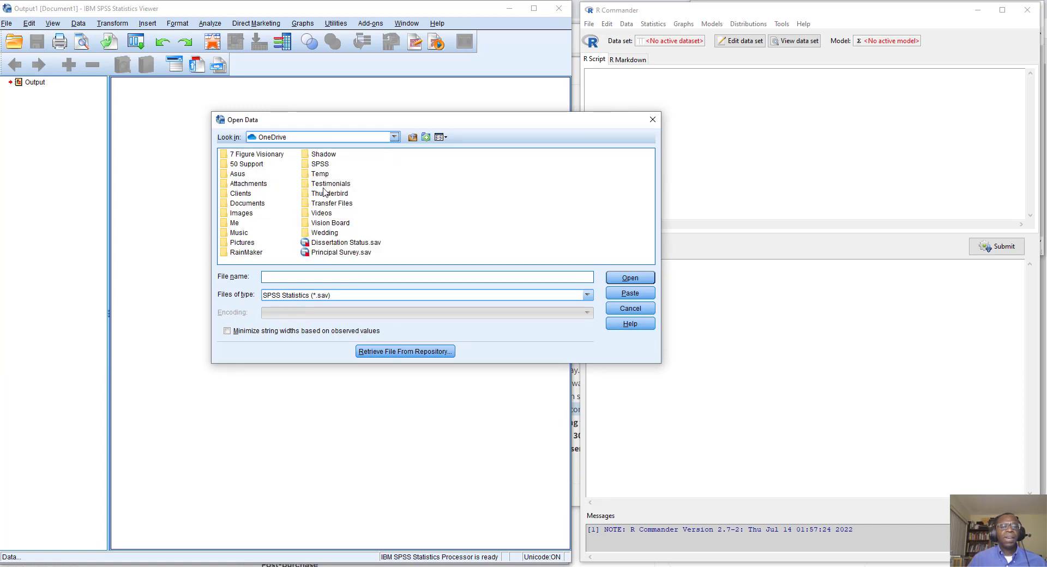
Step: Open one-sampleT_spss.sav from the One sample t-test folder under SPSS, R Workshops, Mini-Workshop 1
left_click(320, 167)
double_click(308, 166)
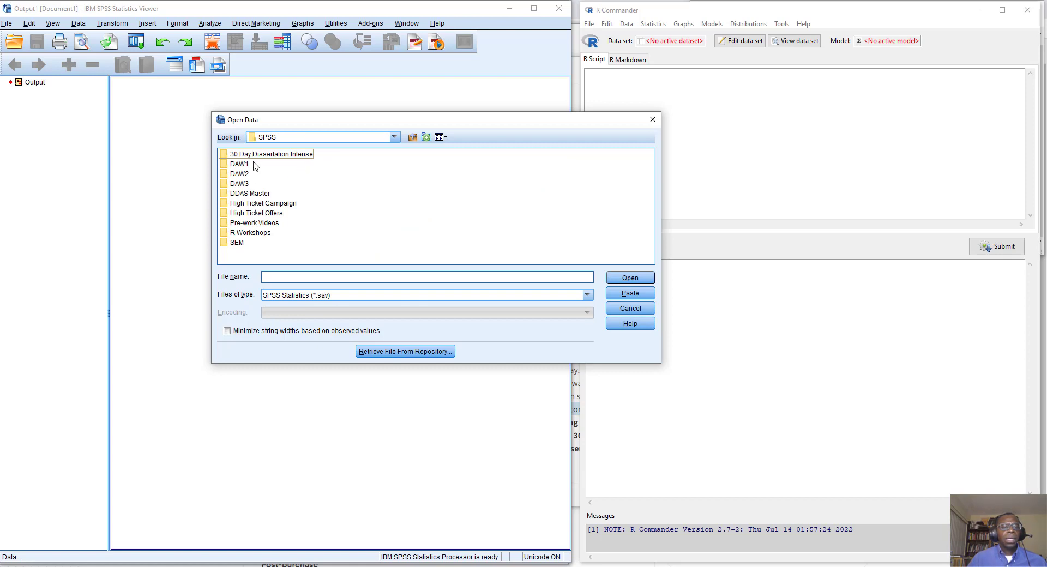
double_click(247, 232)
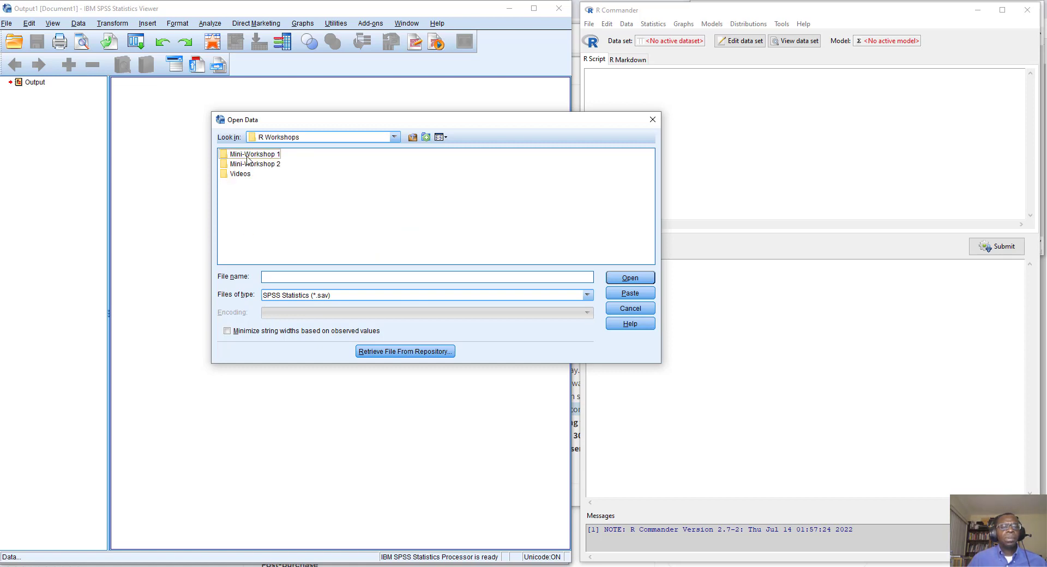
double_click(249, 158)
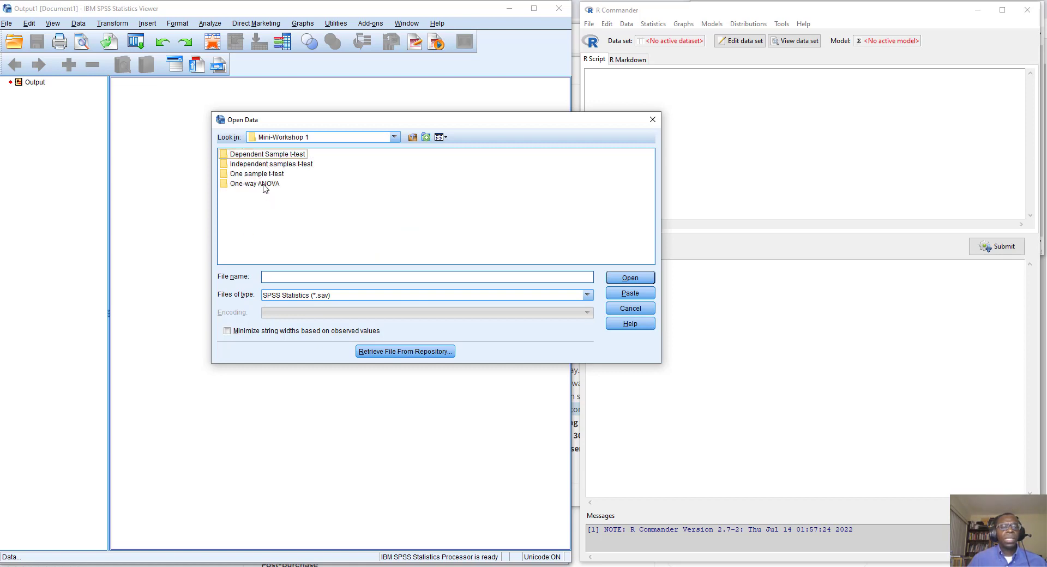
double_click(257, 175)
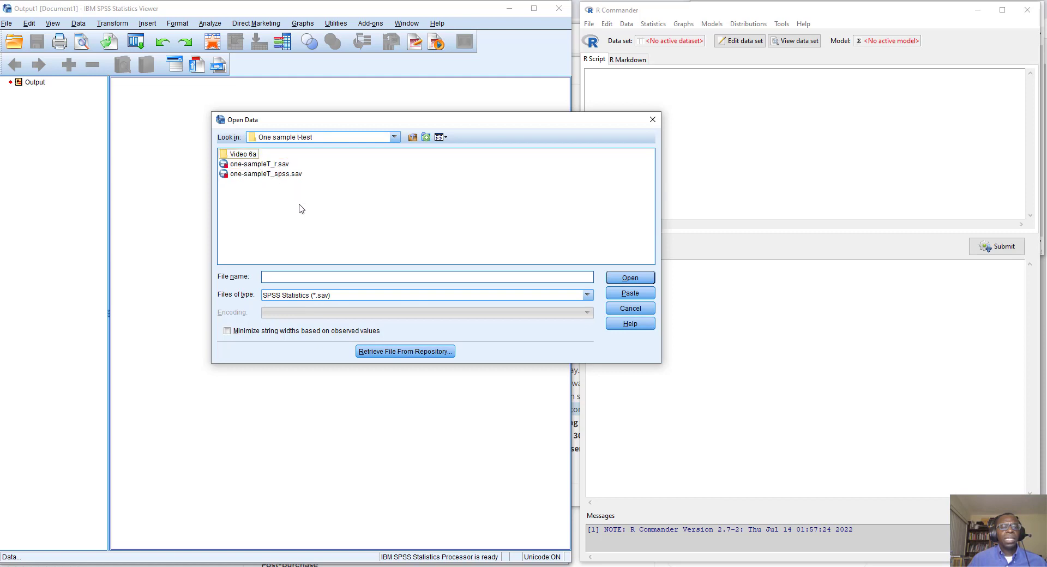
left_click(258, 174)
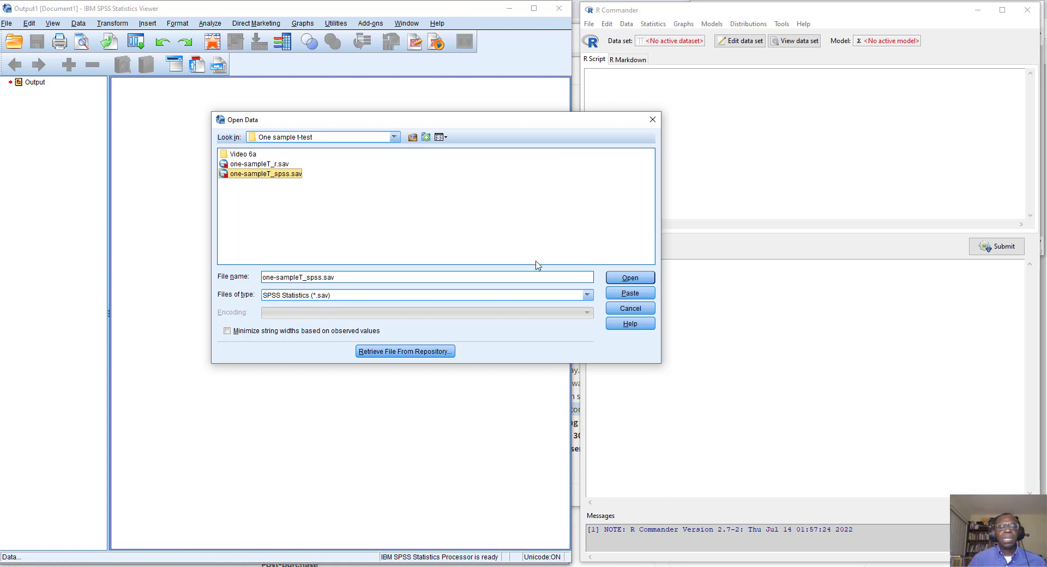
left_click(628, 278)
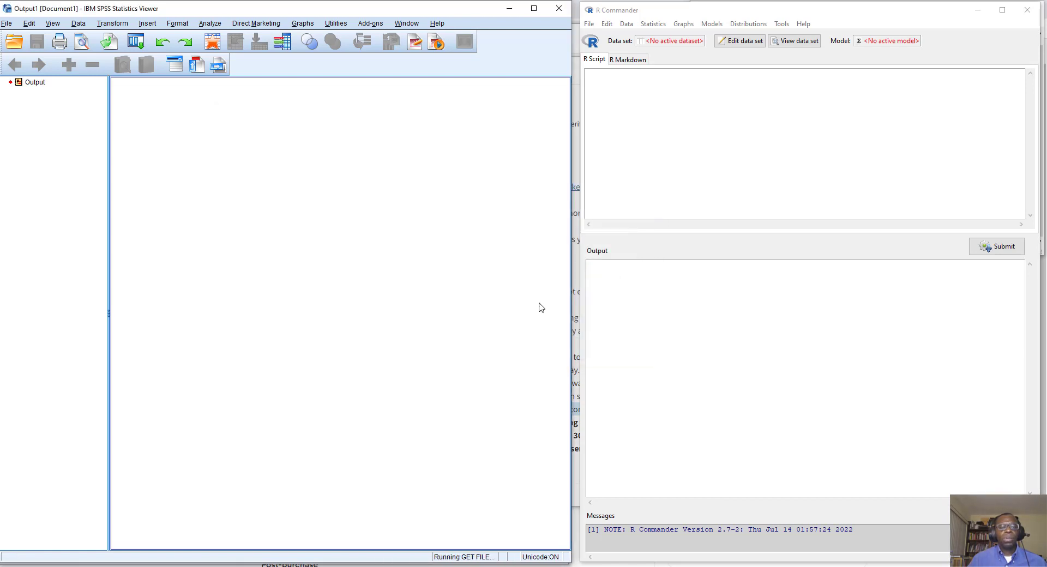
left_click_drag(325, 28, 308, 12)
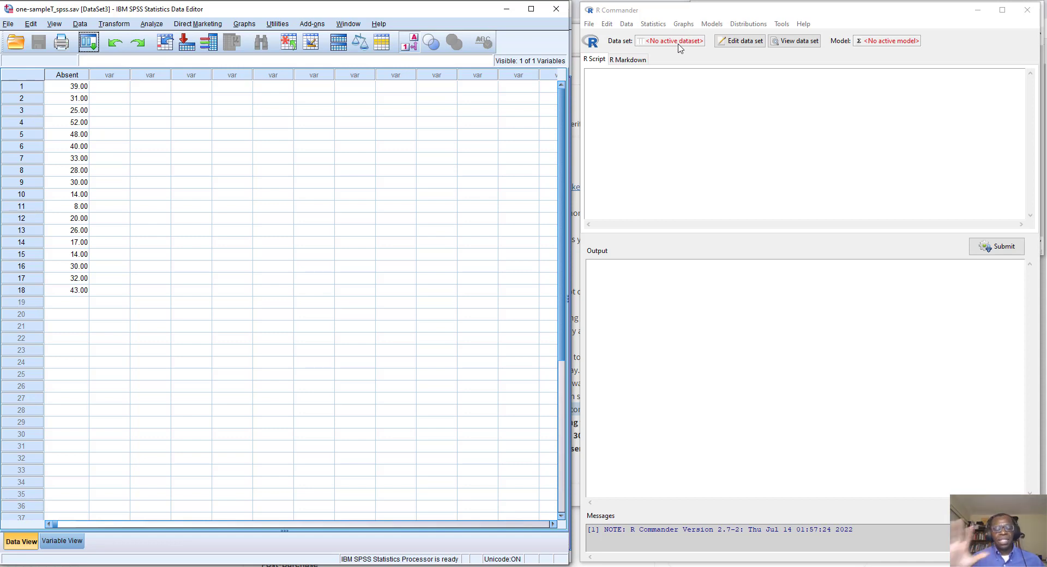
Step: Switch to R Commander and start a data import from an SPSS data set
left_click(590, 26)
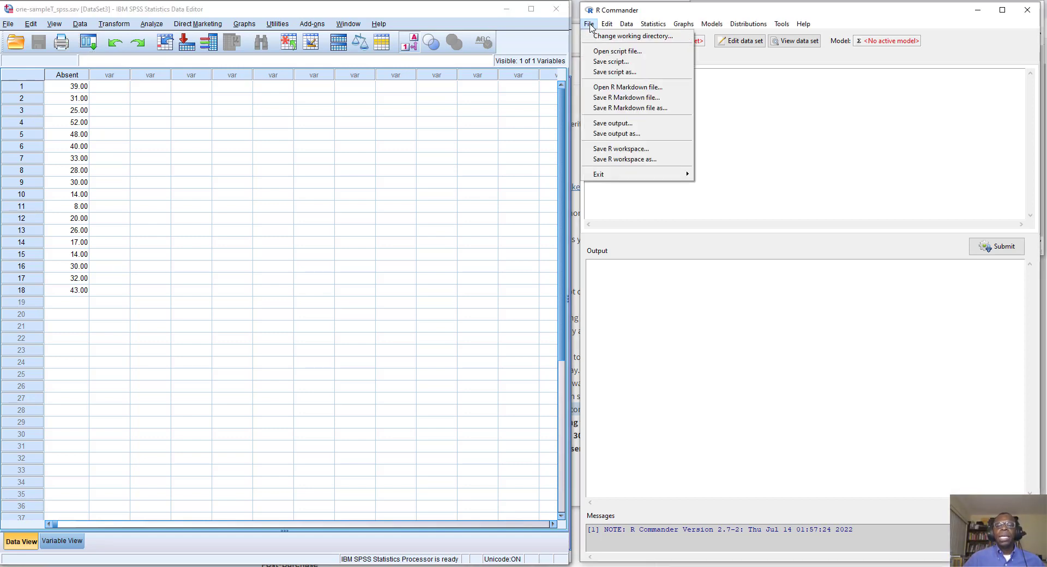
left_click(626, 24)
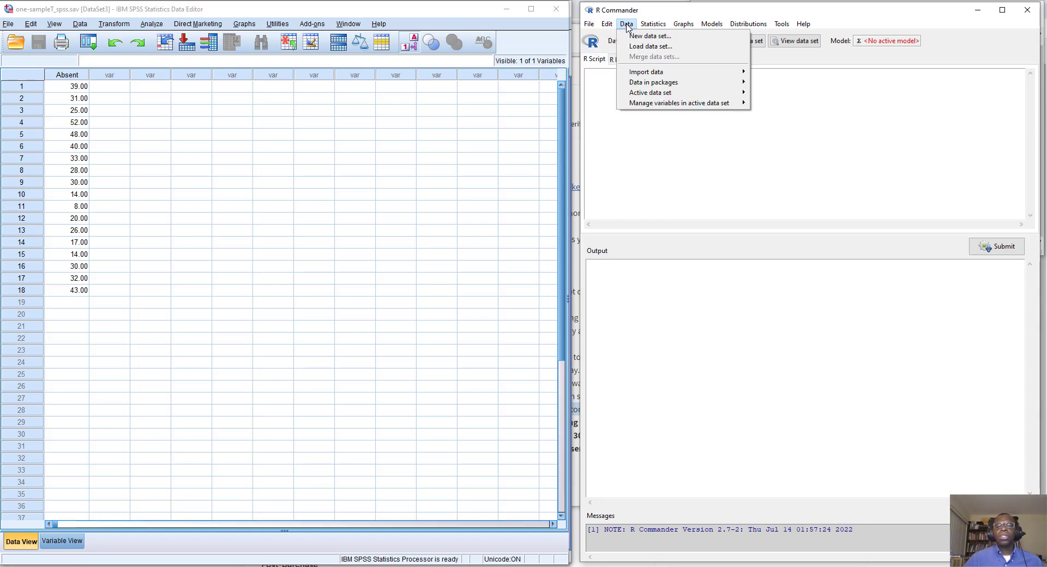
mouse_move(642, 75)
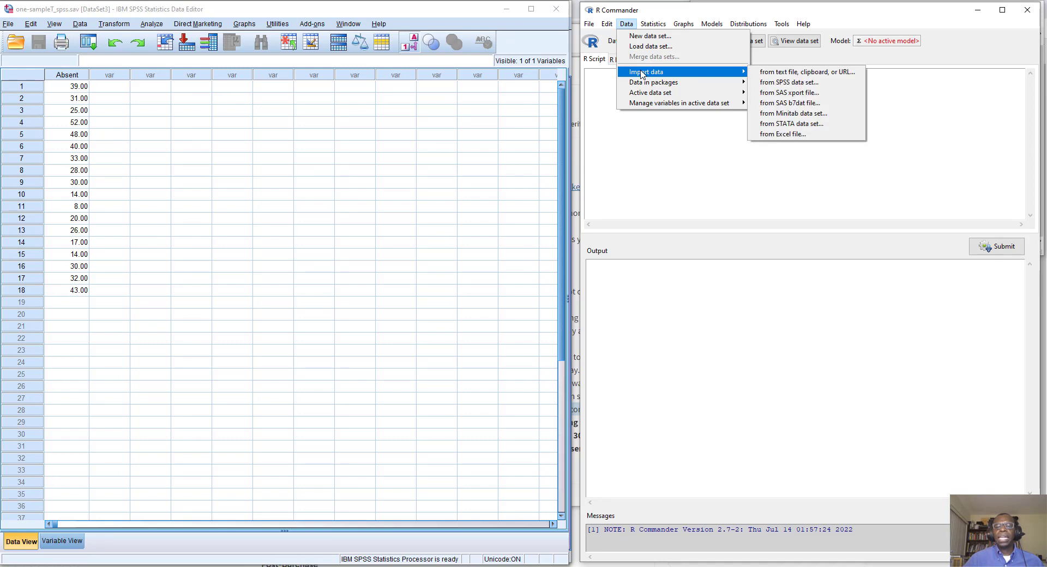
left_click(783, 83)
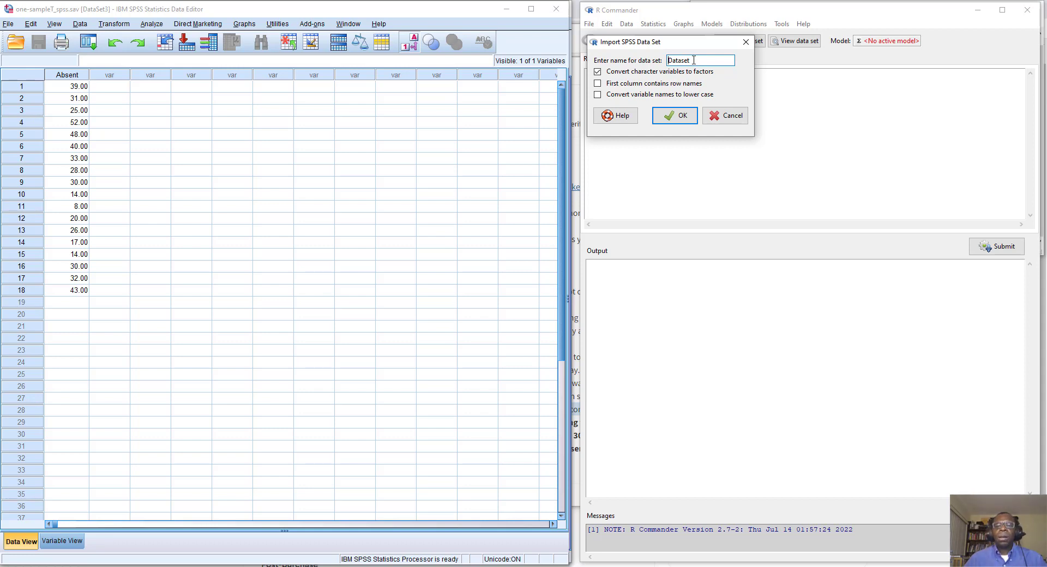
Step: Try to name the imported data set one-sample-t with variable names converted to lower case
left_click_drag(694, 60, 645, 59)
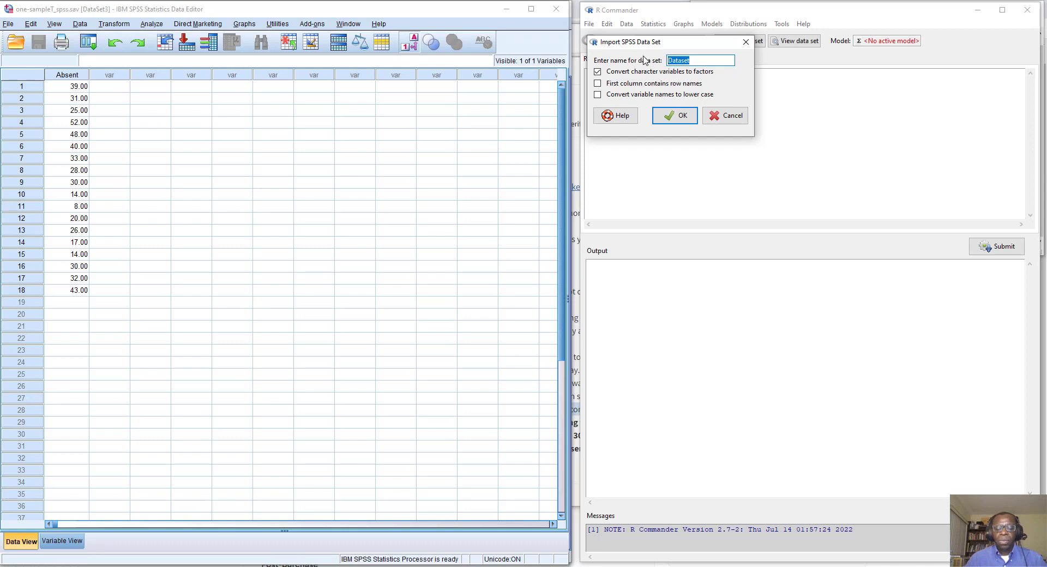
type("one-sample-t")
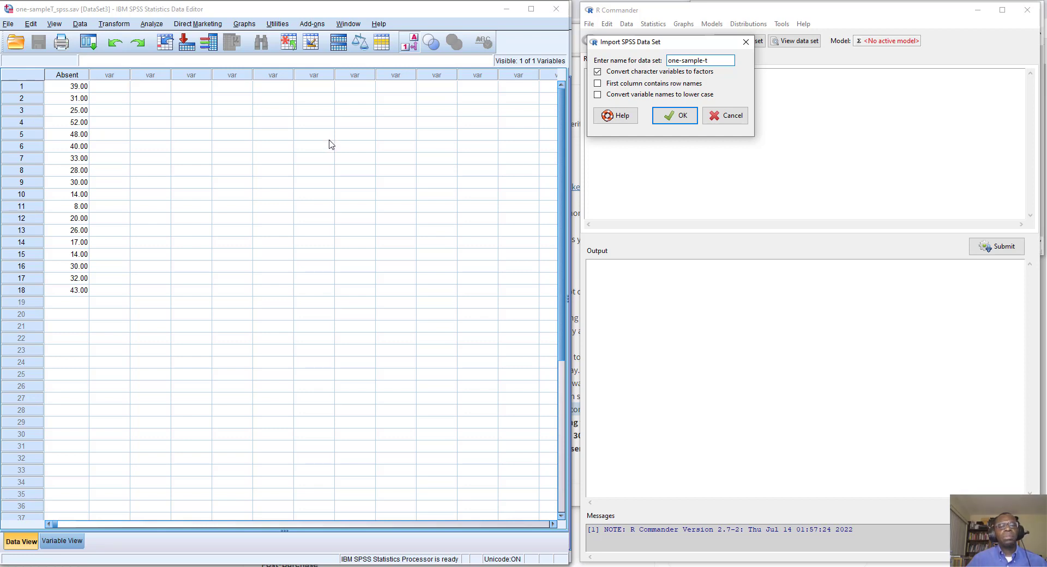
left_click(597, 94)
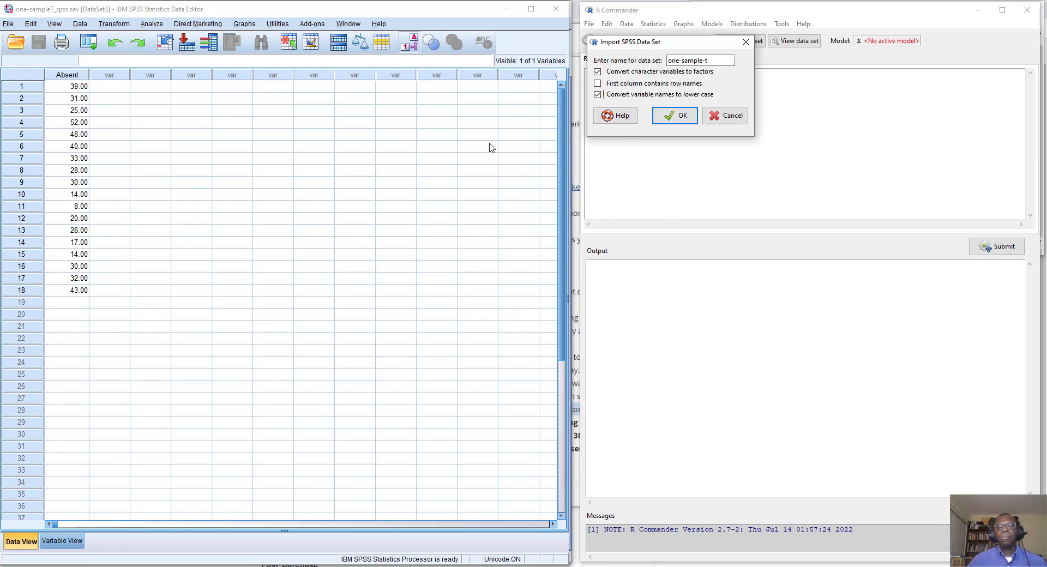
left_click(681, 117)
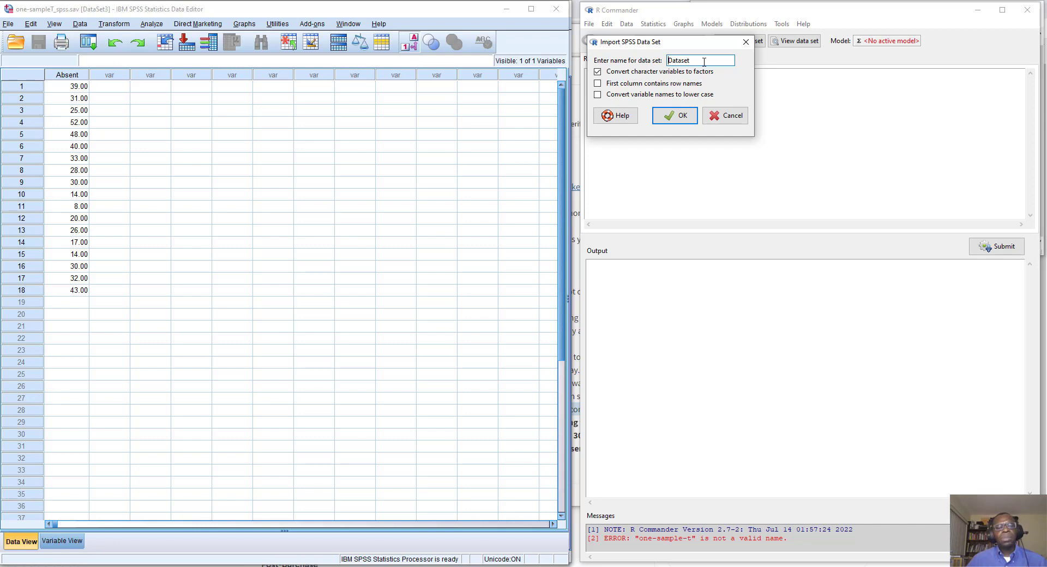
Step: Name the data set one_sample_t and import it from the file one-sampleT_r
left_click_drag(703, 62, 669, 61)
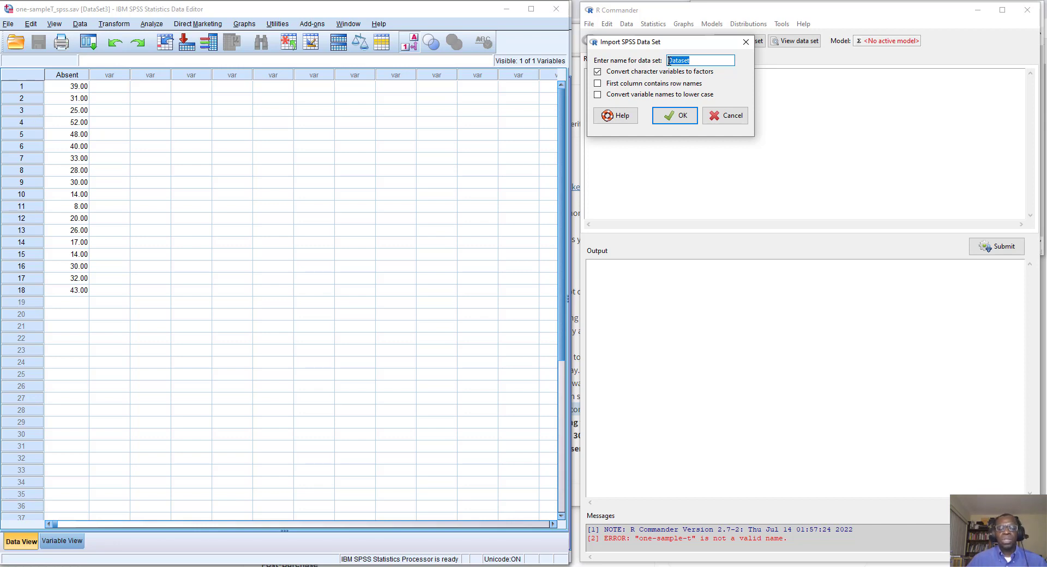
type("one")
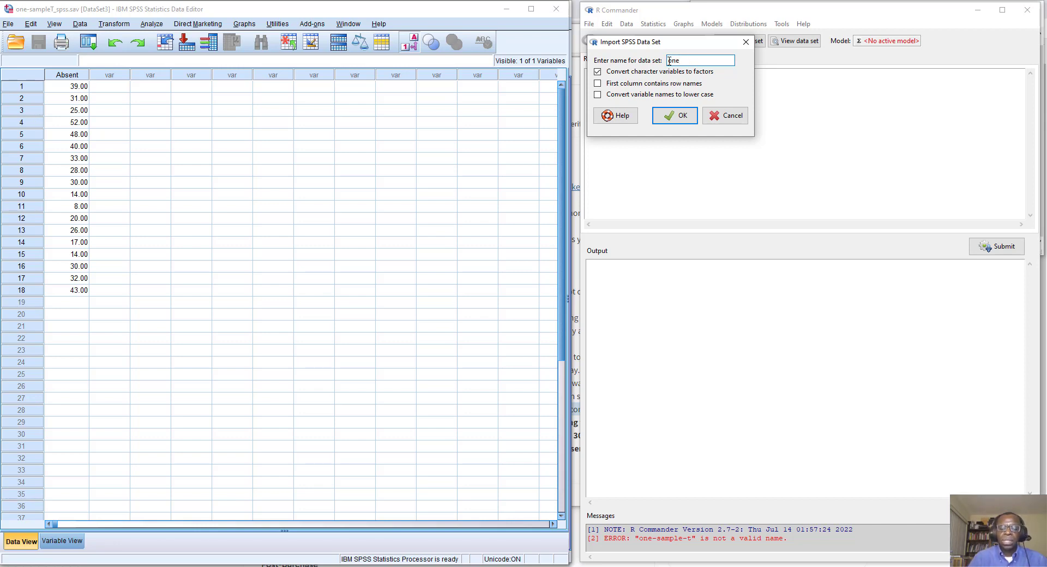
type("_")
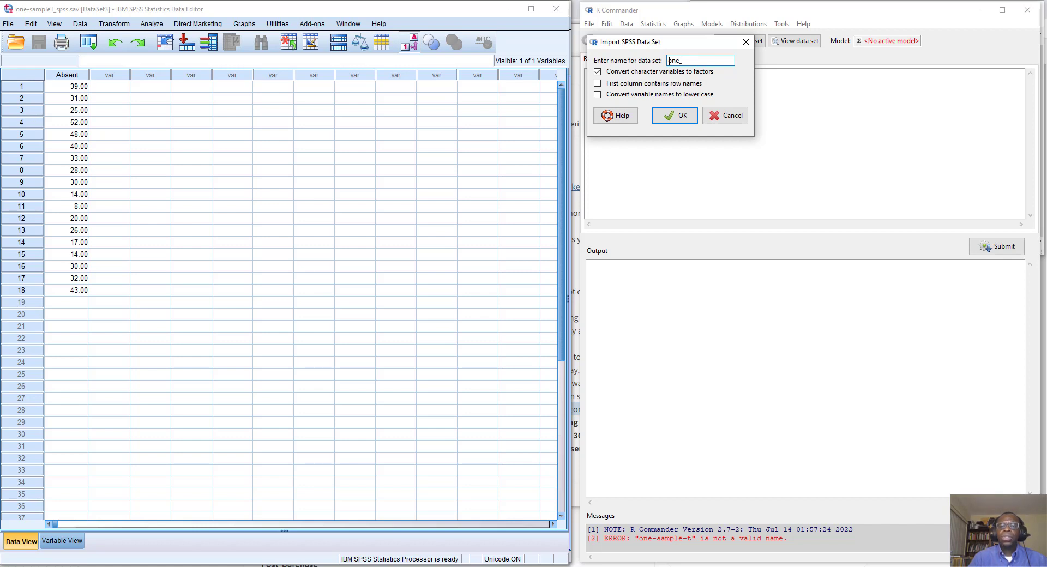
type("sample_t")
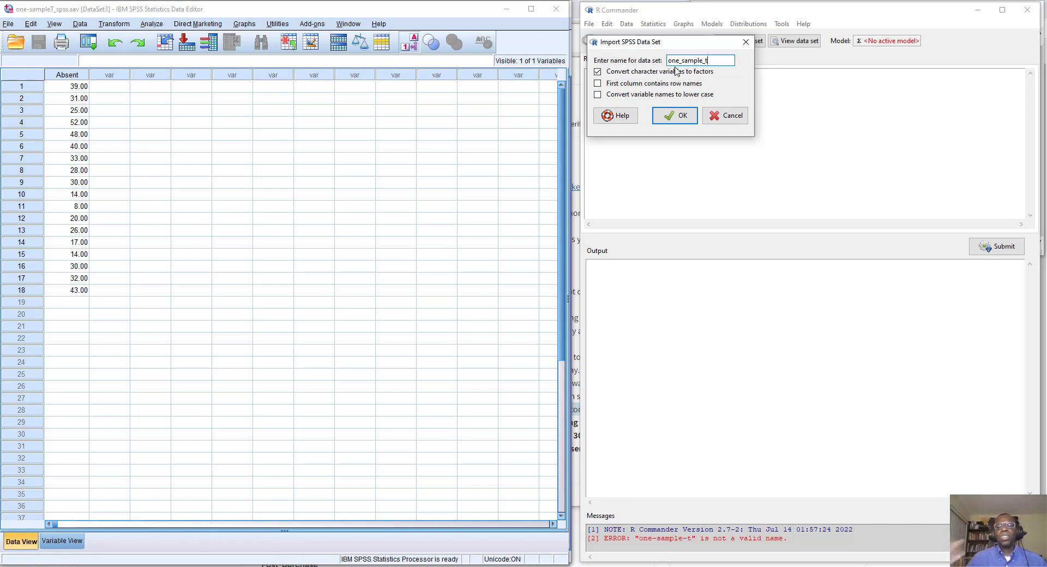
left_click(676, 116)
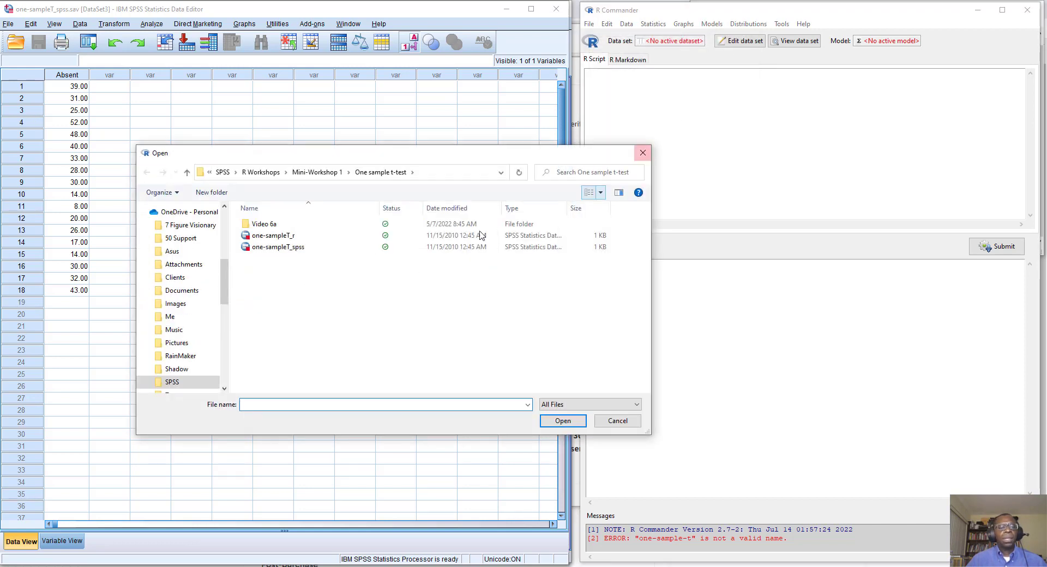
left_click(278, 240)
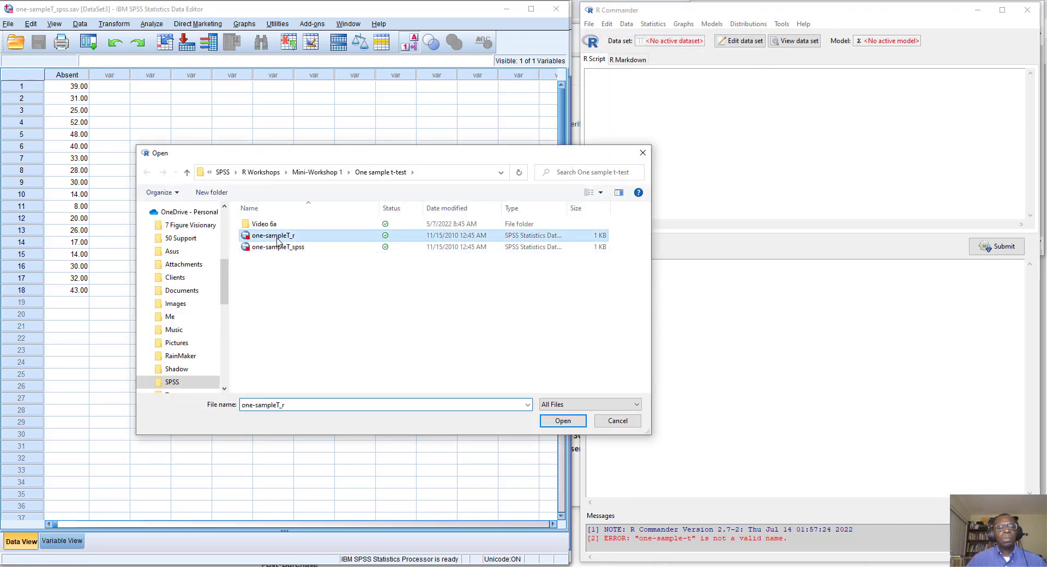
left_click(562, 420)
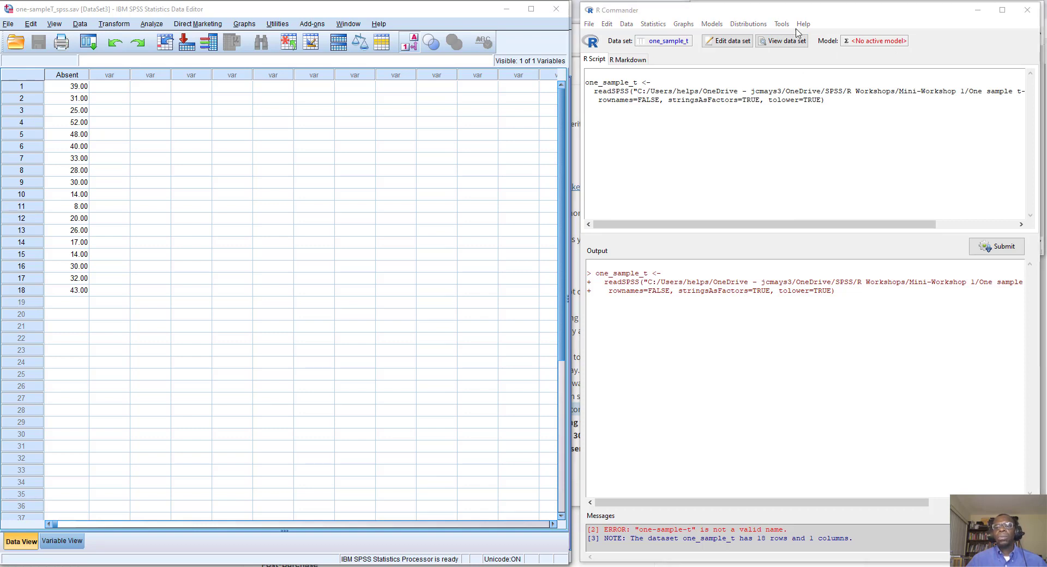
Step: Examine all rows of the one_sample_t data set in an enlarged data editor and close it, discarding edits
left_click(727, 41)
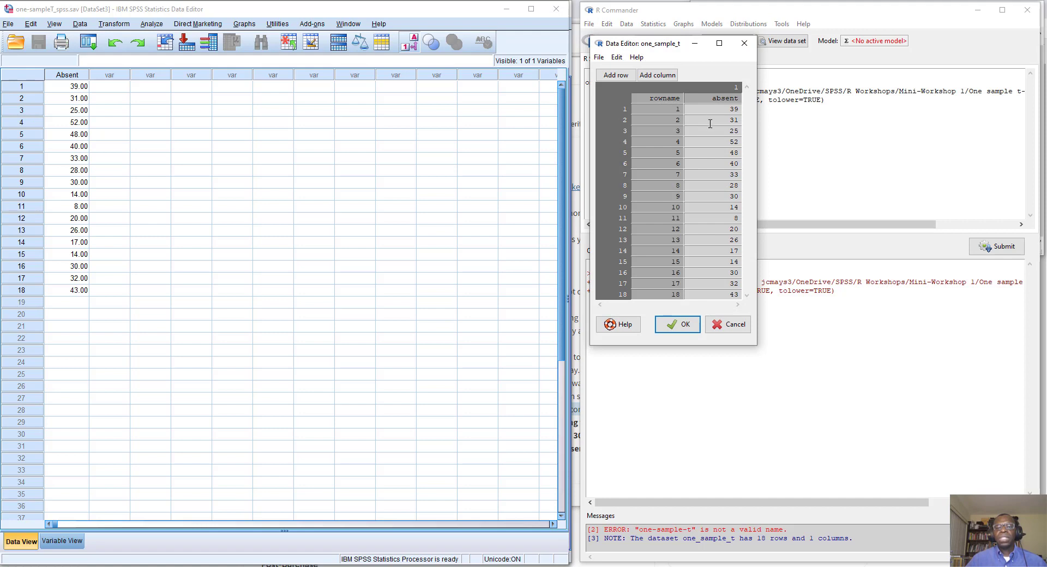
left_click_drag(710, 345, 718, 388)
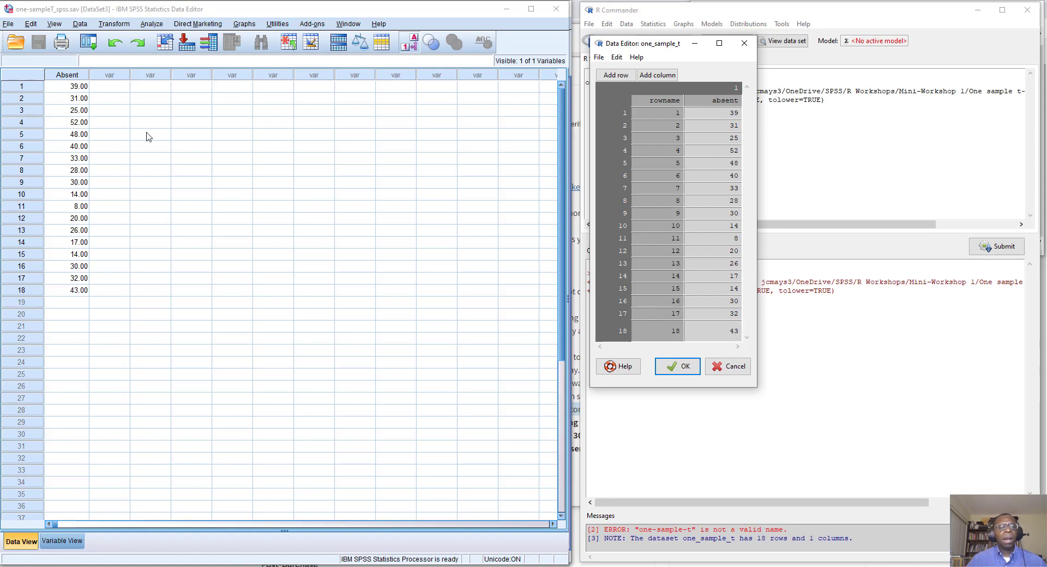
left_click(733, 368)
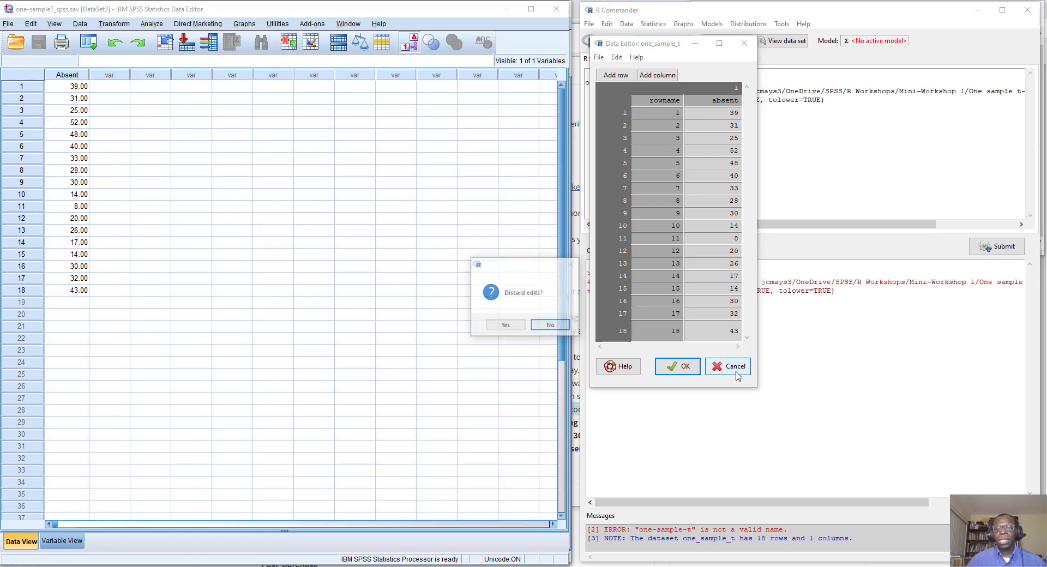
left_click(515, 326)
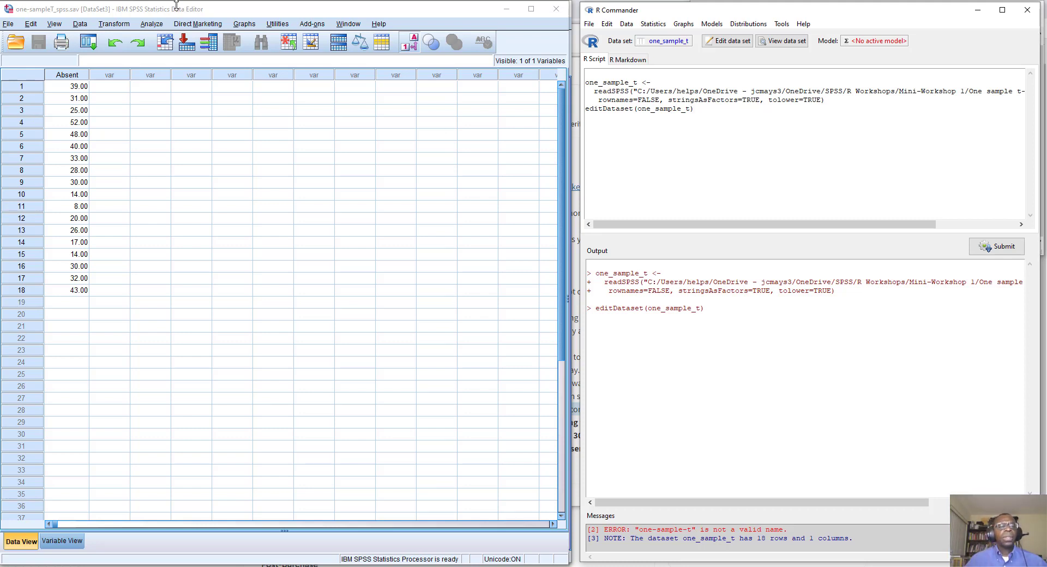
Step: Set up a one-sample T test in SPSS on Absent with test value 15, and check its options without changing them
left_click(153, 24)
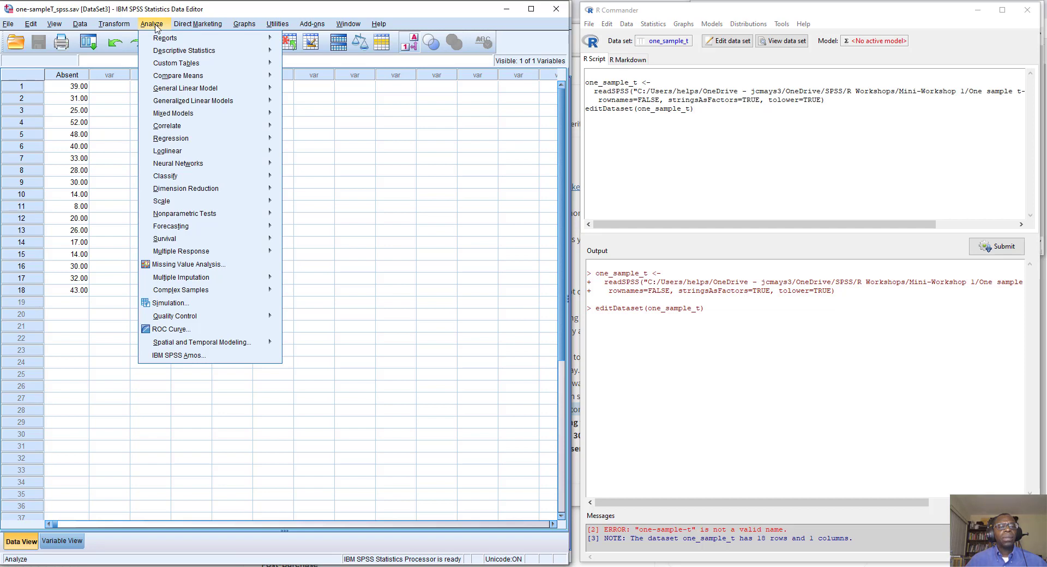
mouse_move(171, 78)
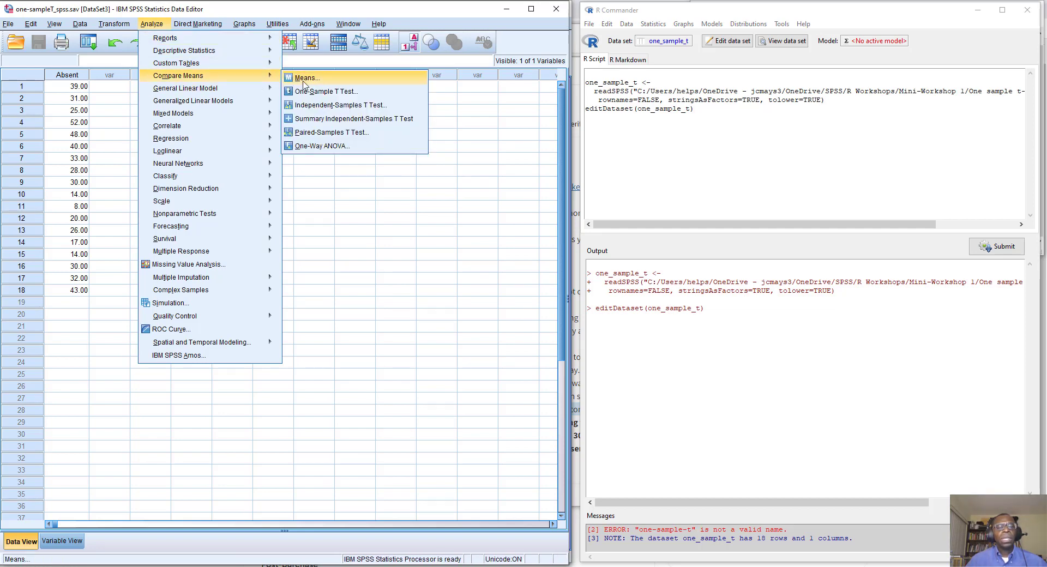
left_click(314, 93)
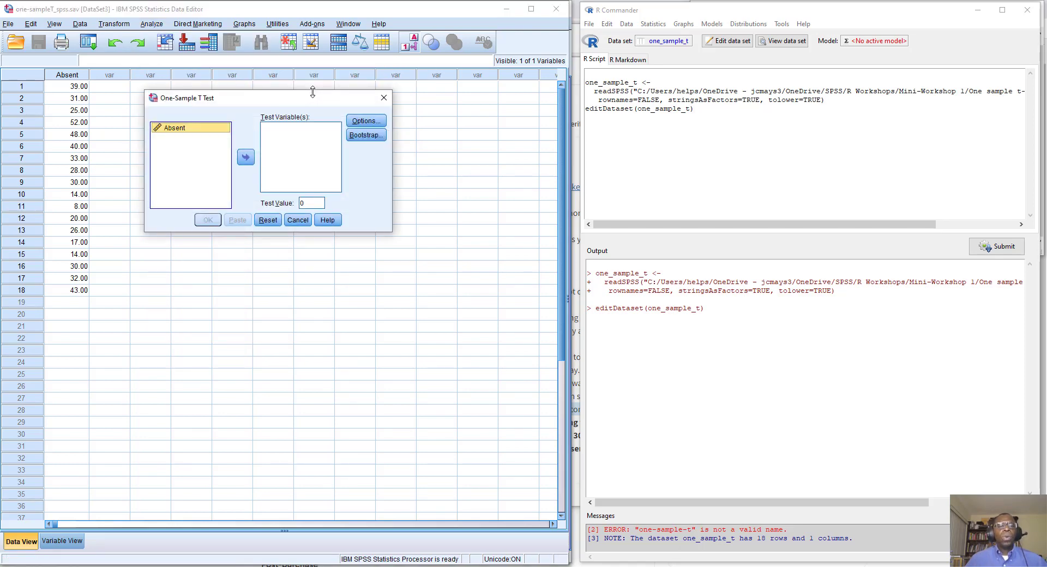
left_click(315, 203)
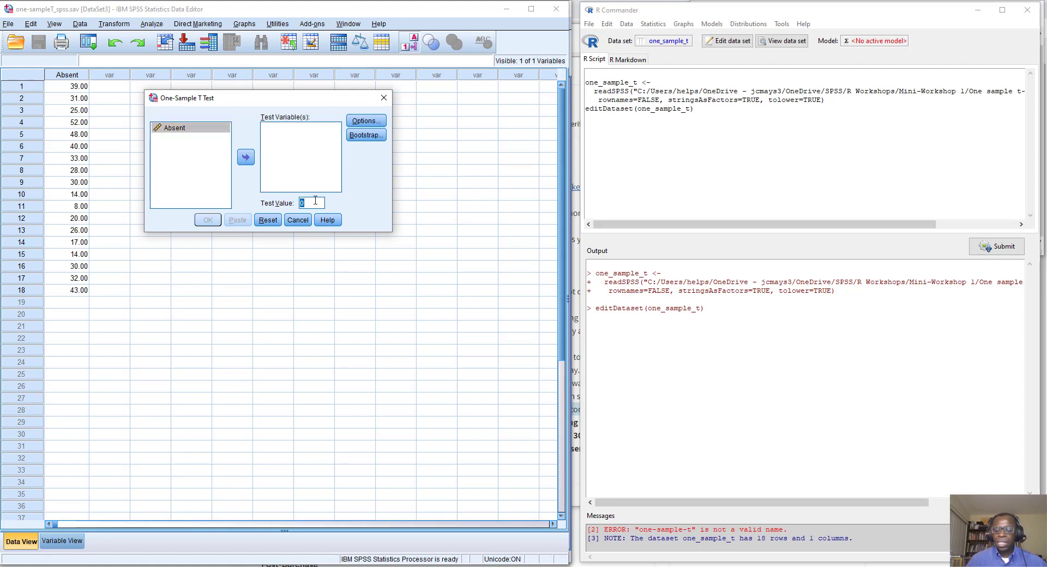
type("15")
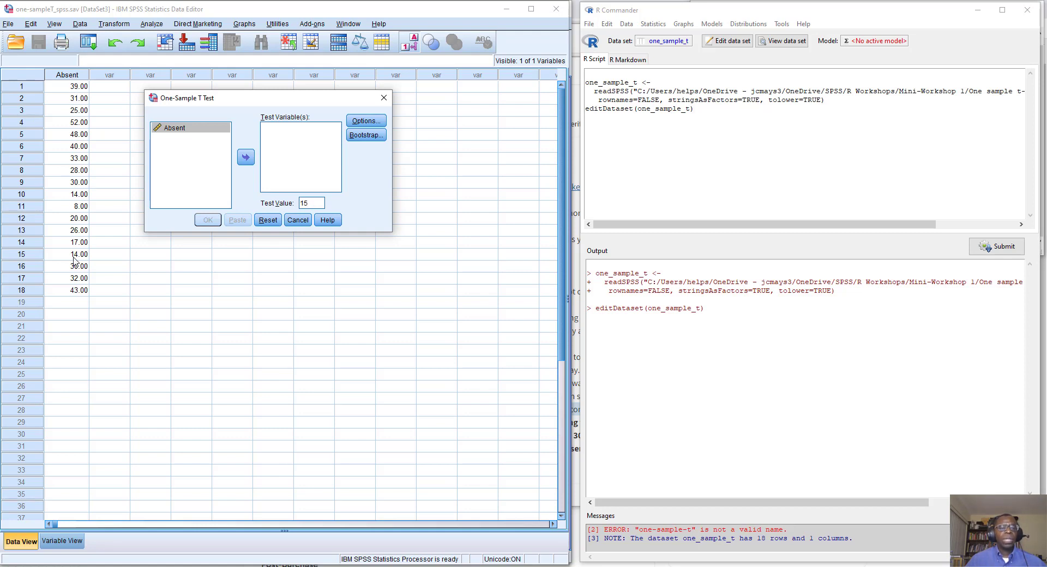
left_click(178, 130)
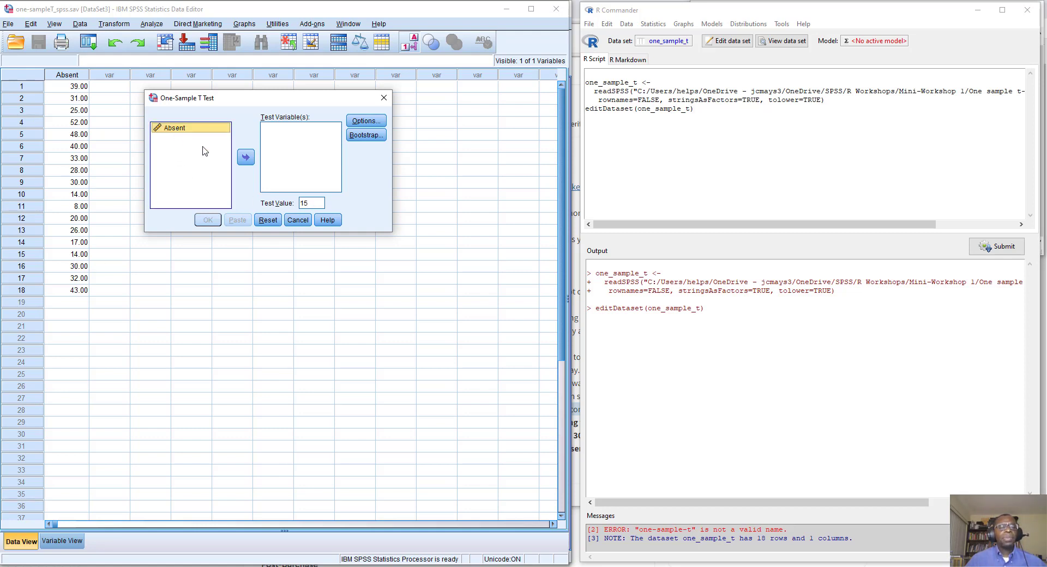
left_click(246, 158)
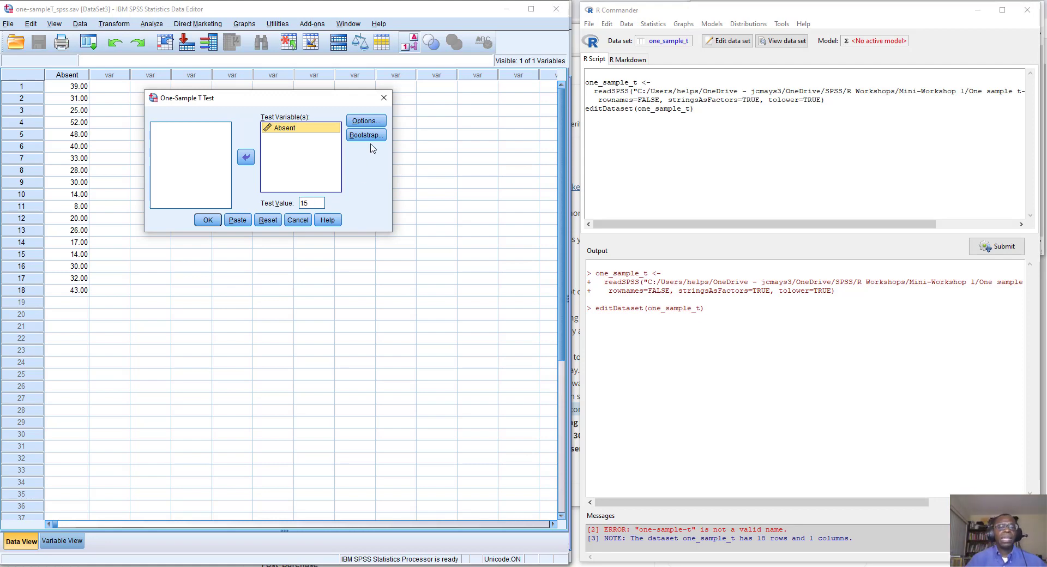
left_click(378, 124)
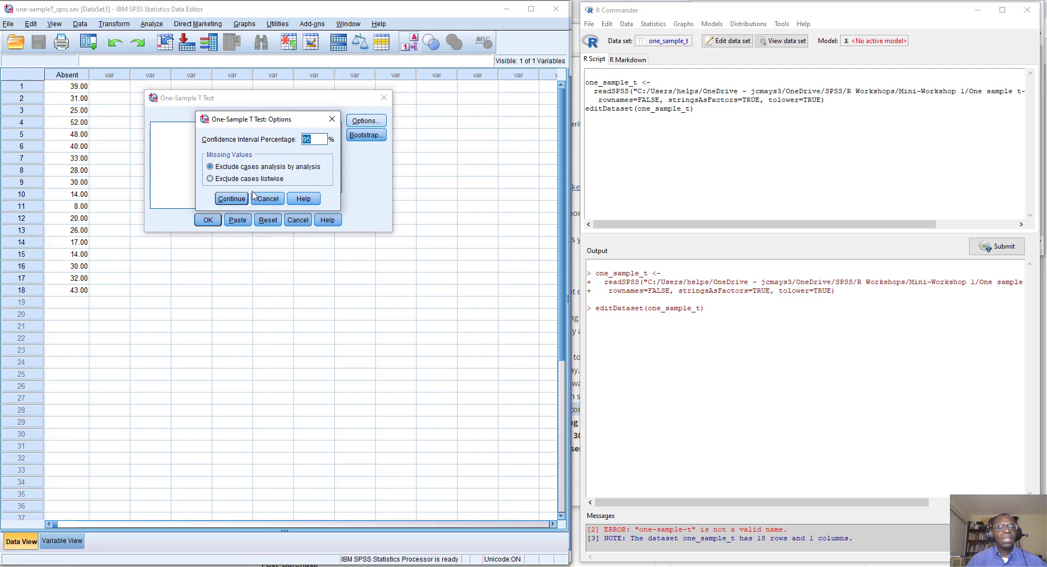
left_click(268, 199)
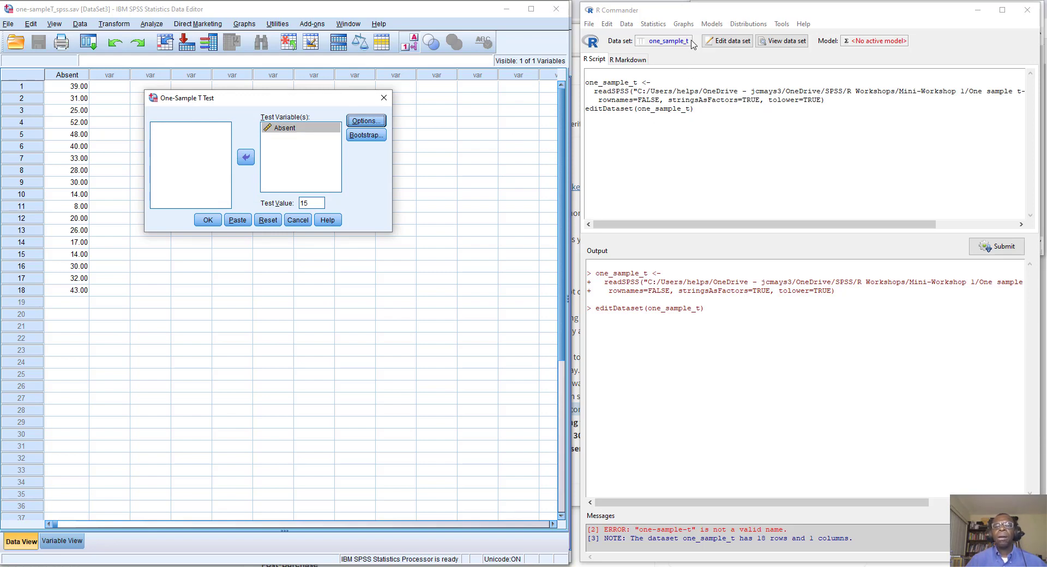
Step: Switch to R Commander and set up a two-sided single-sample t-test on absent with a null hypothesis mean of 15
left_click(661, 27)
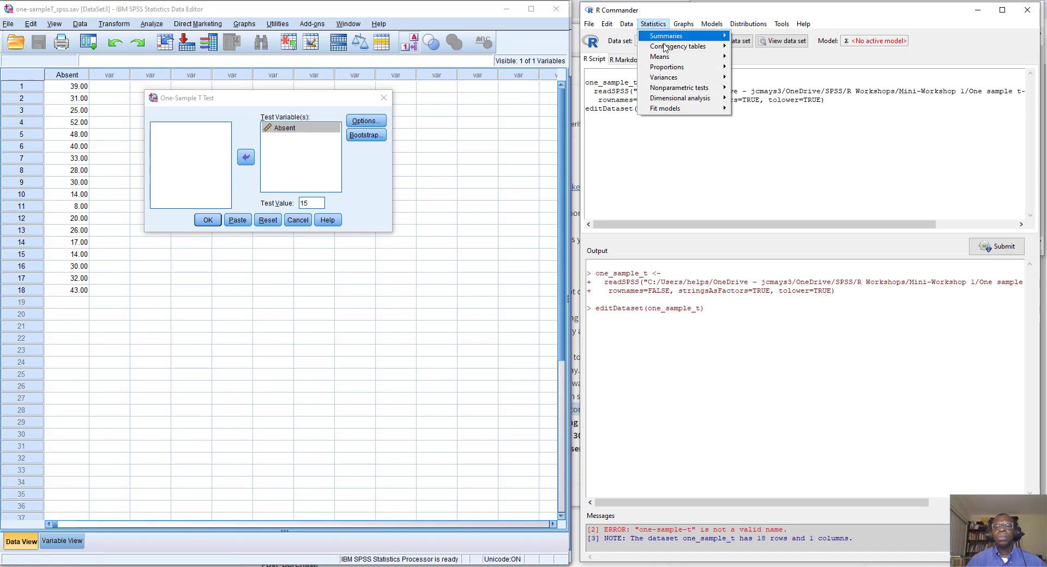
mouse_move(667, 59)
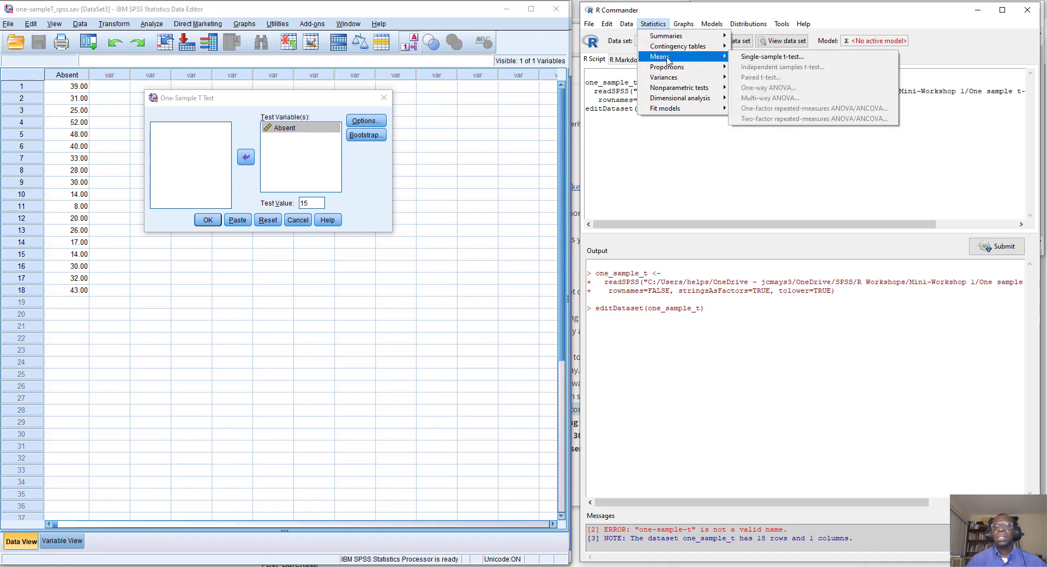
left_click(756, 58)
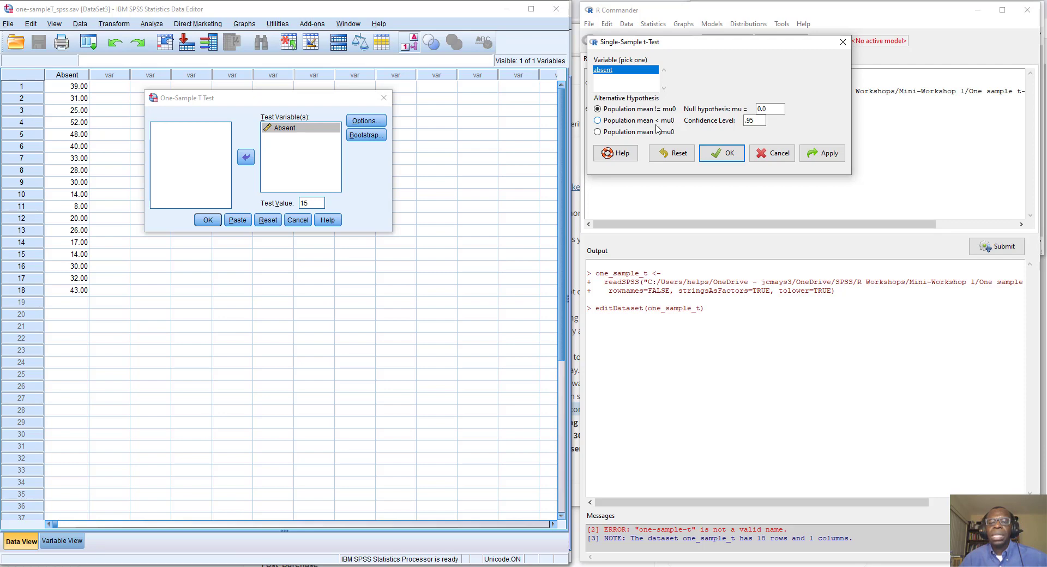
left_click_drag(659, 125, 649, 127)
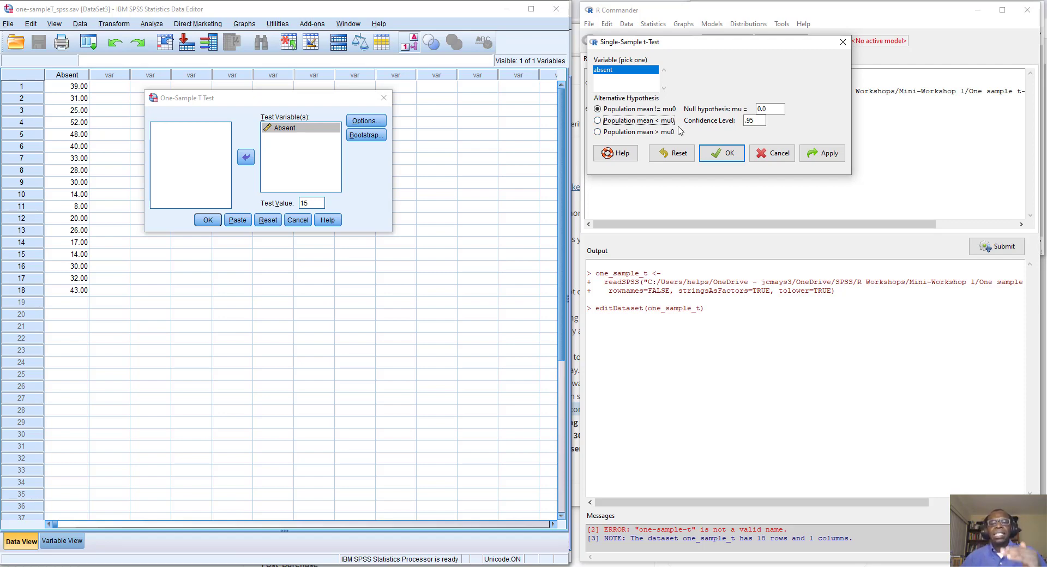
double_click(773, 109)
type("15")
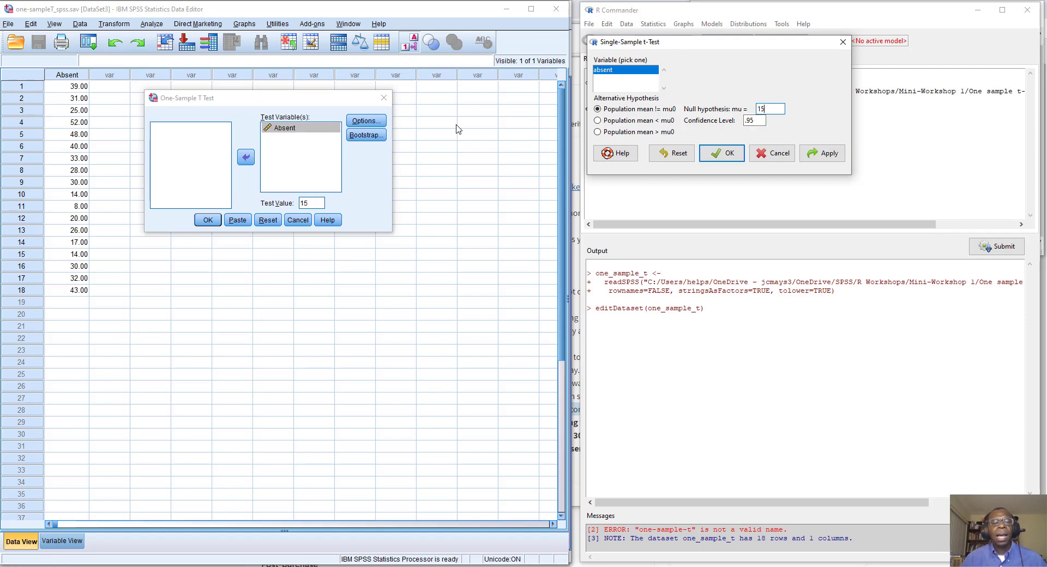
Step: Recheck the SPSS confidence interval option, and run the prepared t-test in both SPSS and R Commander
left_click(366, 121)
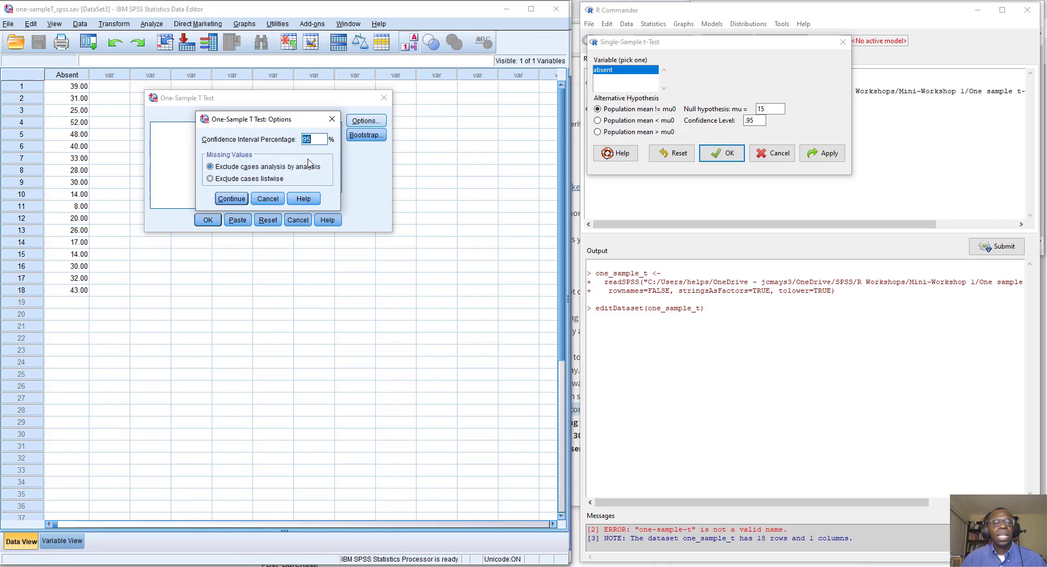
left_click(266, 199)
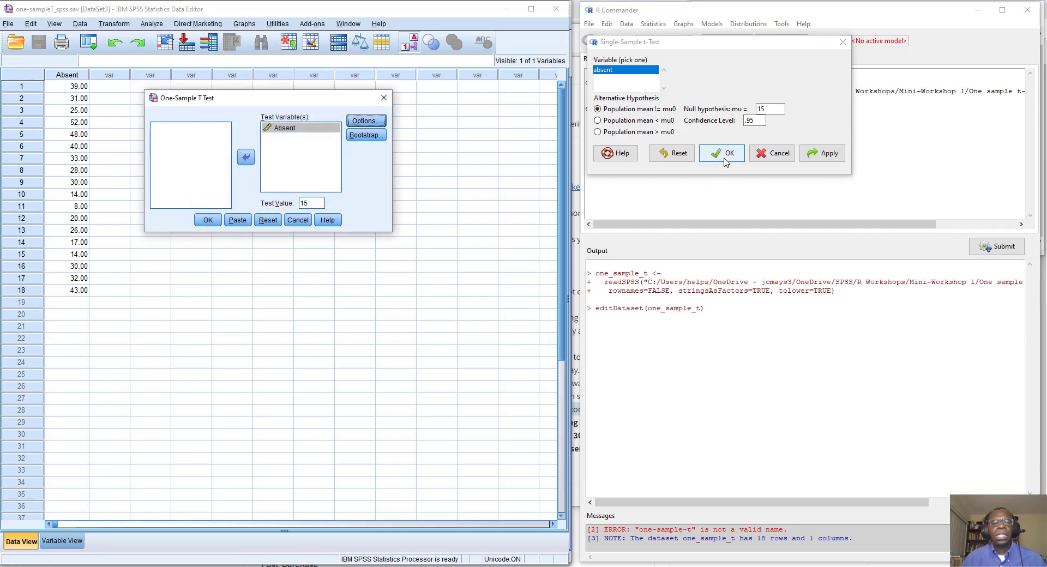
left_click(208, 219)
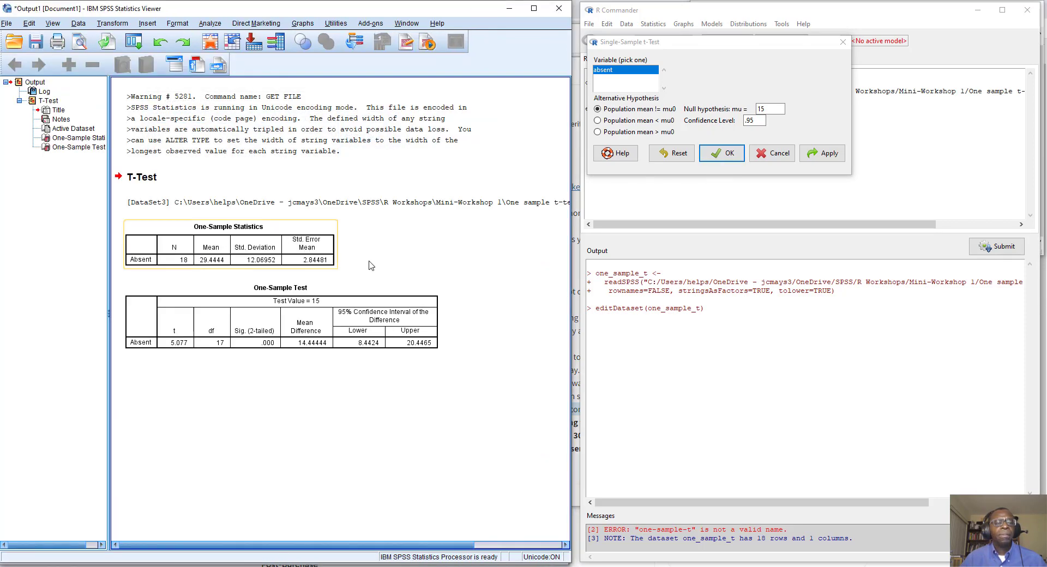
left_click(718, 157)
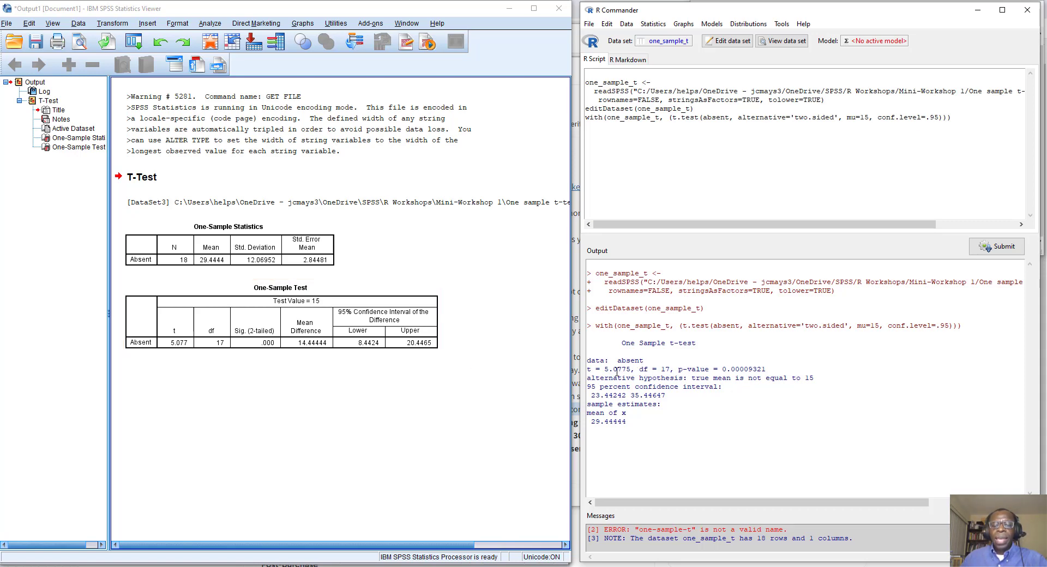
Step: Compare the t value, degrees of freedom, p-value and 95 percent confidence interval between the R Commander and SPSS outputs
left_click_drag(634, 371, 604, 372)
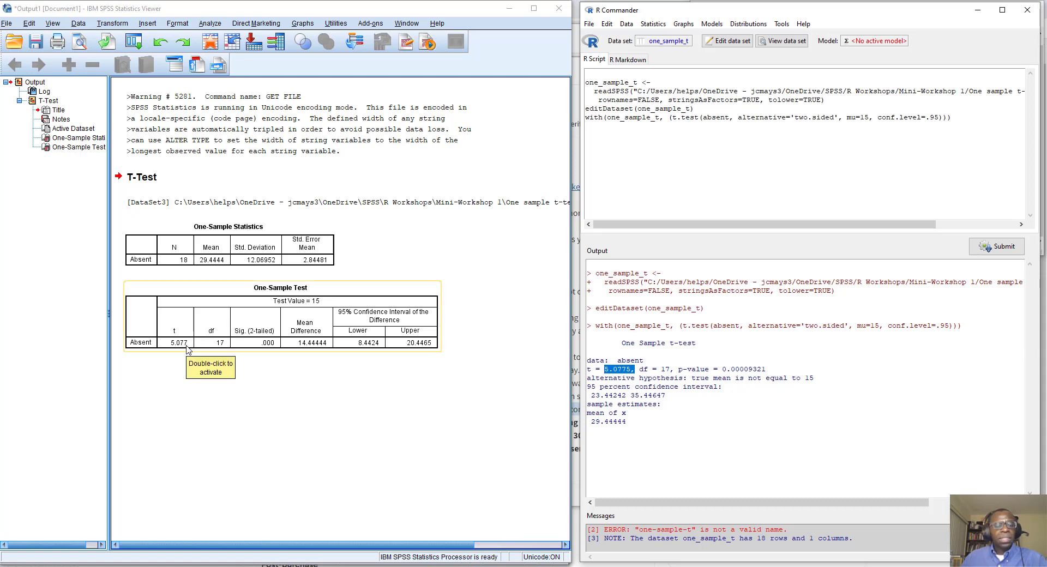
left_click(632, 370)
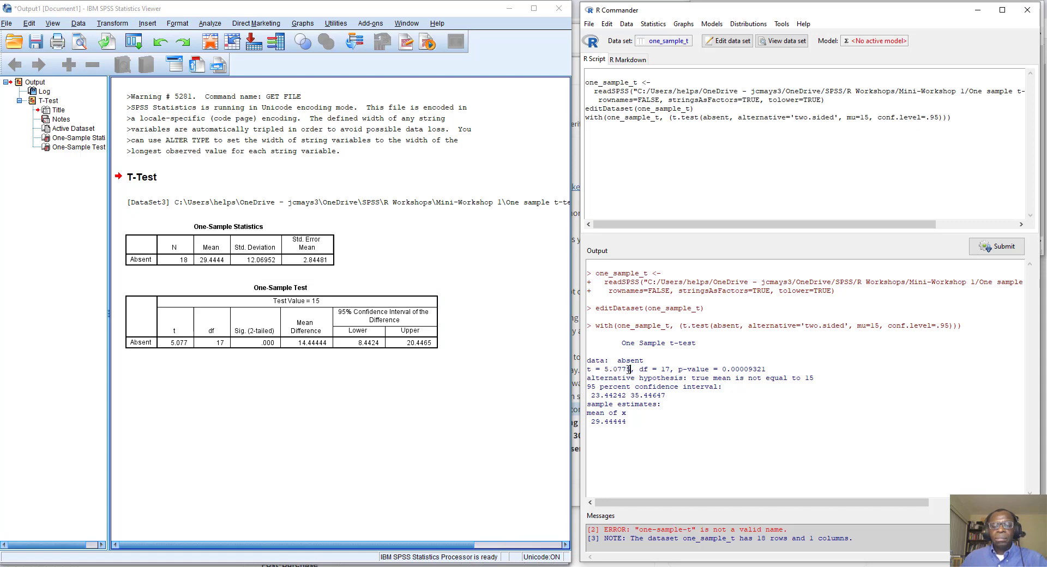
left_click_drag(630, 369, 609, 371)
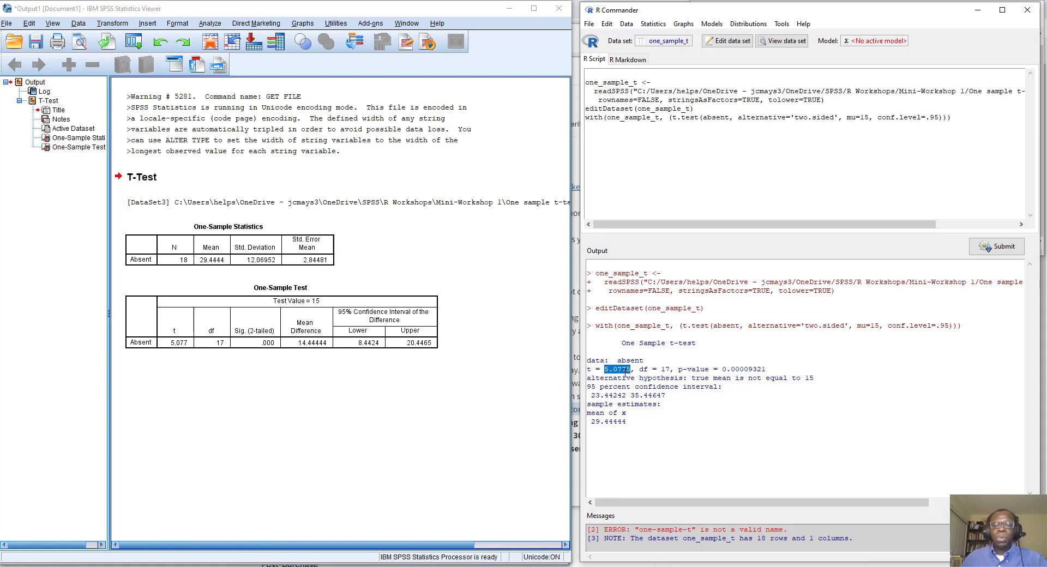
left_click_drag(660, 370, 674, 370)
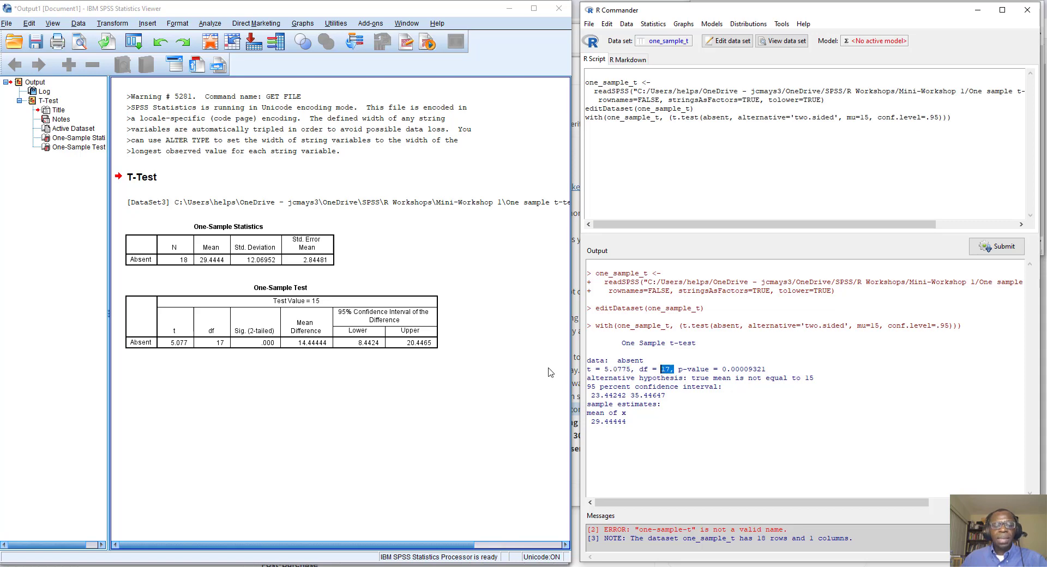
left_click(221, 348)
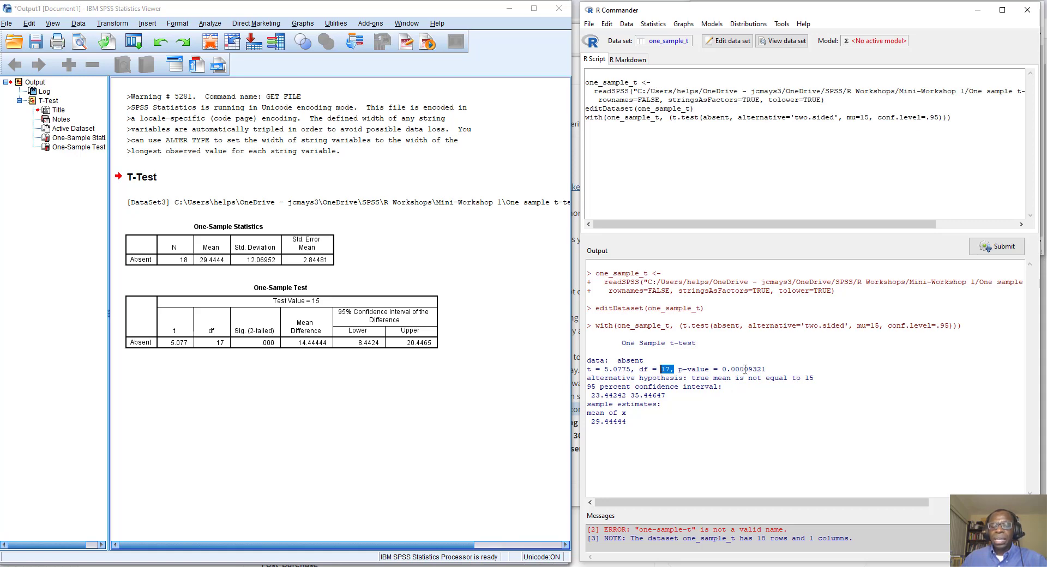
left_click_drag(743, 369, 738, 369)
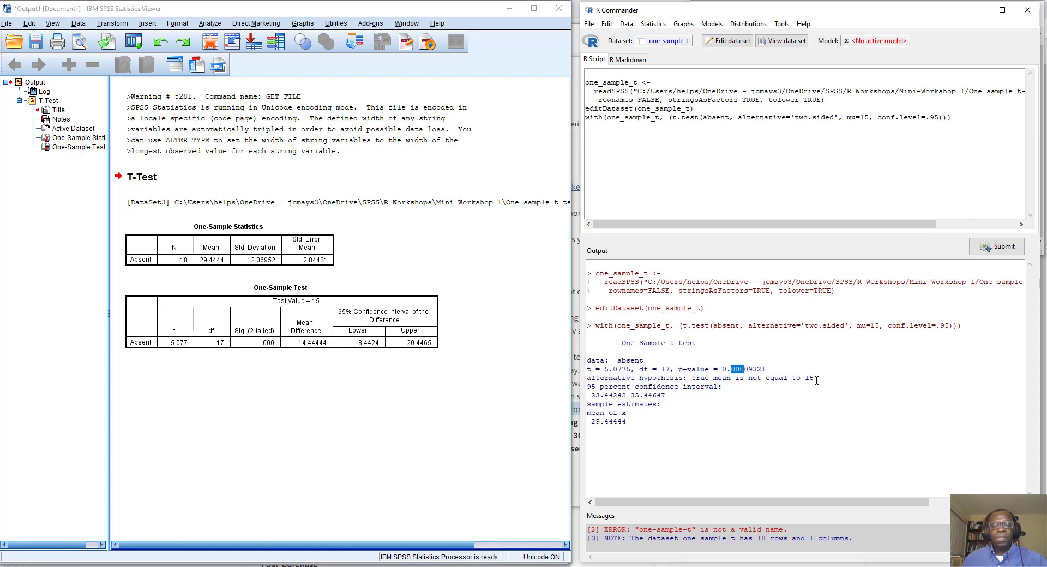
left_click(270, 344)
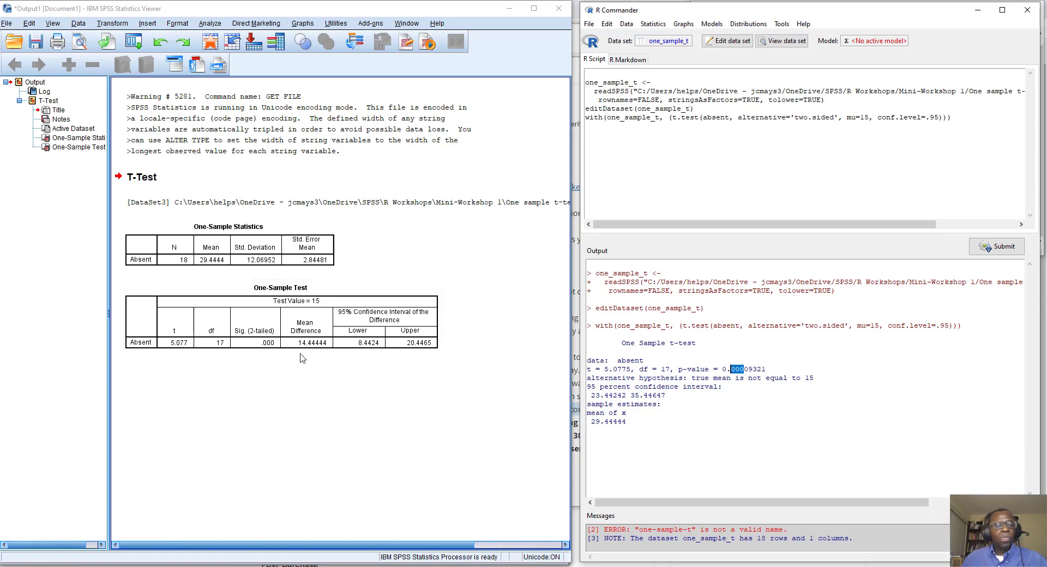
left_click(261, 337)
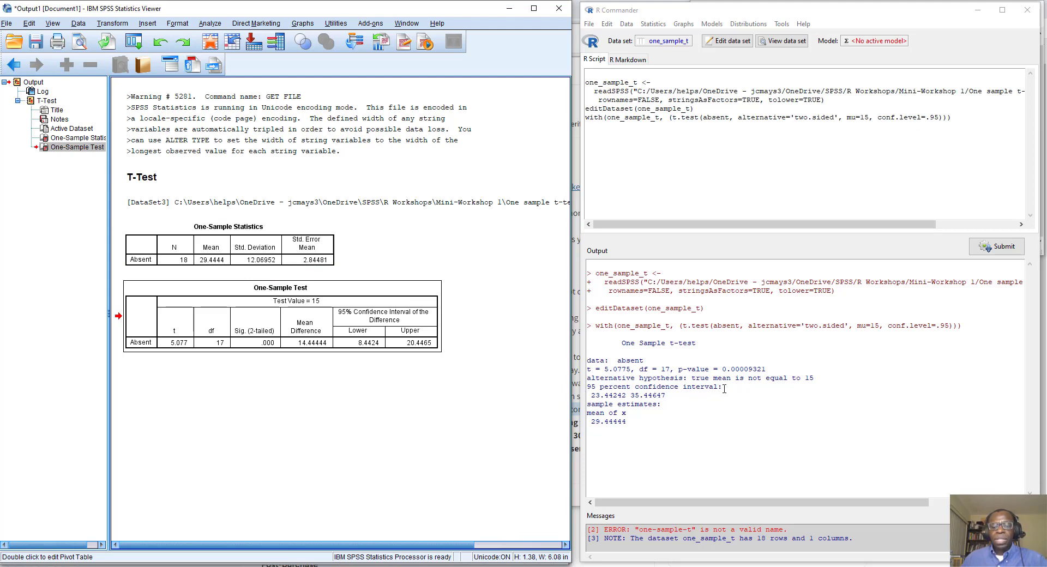
left_click_drag(724, 387, 592, 389)
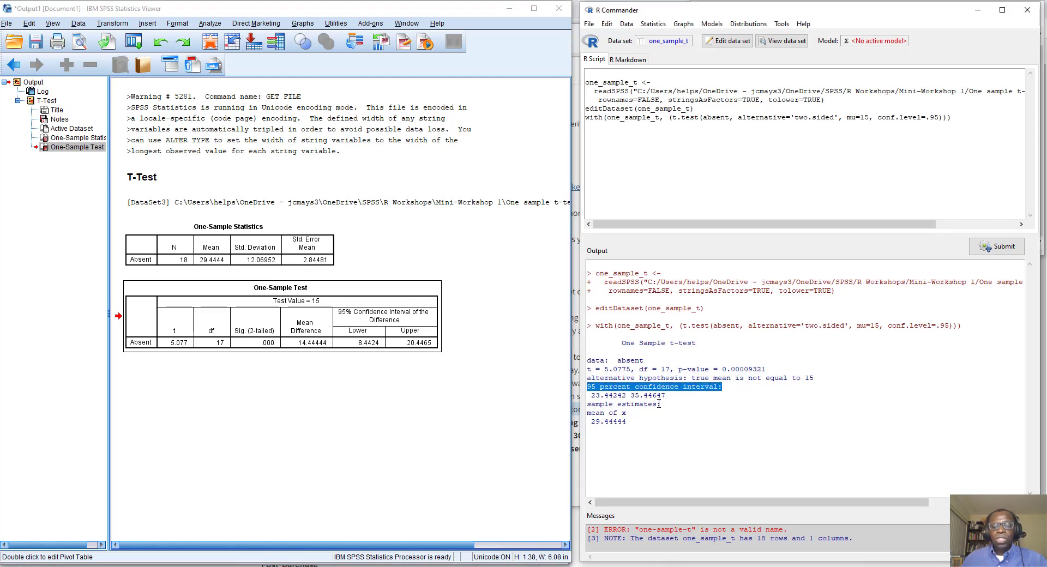
left_click_drag(666, 395, 593, 396)
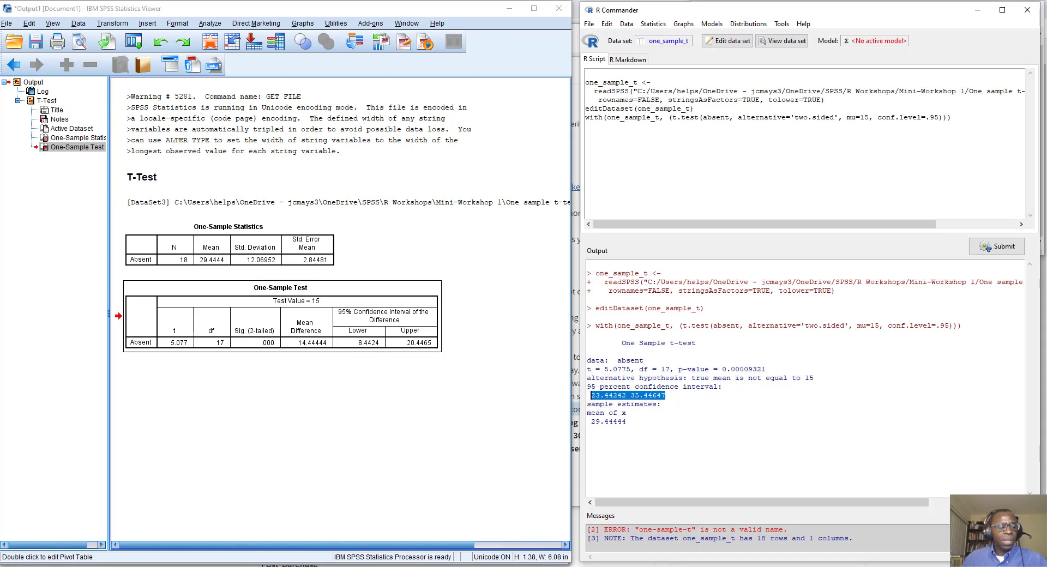
Step: Start the screen-drawing tool over the two outputs and clear the old sketch
left_click(12, 566)
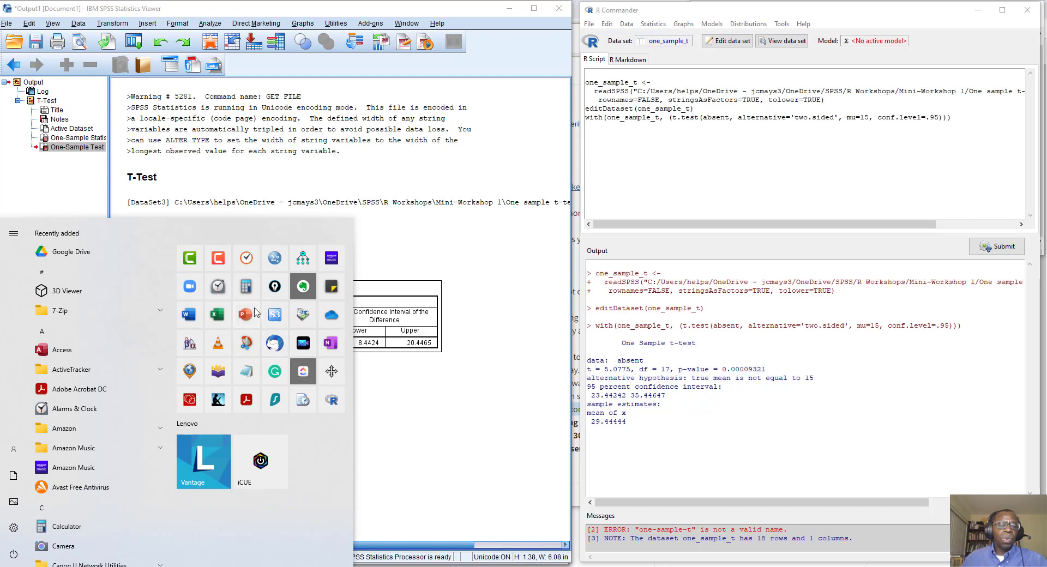
left_click(274, 288)
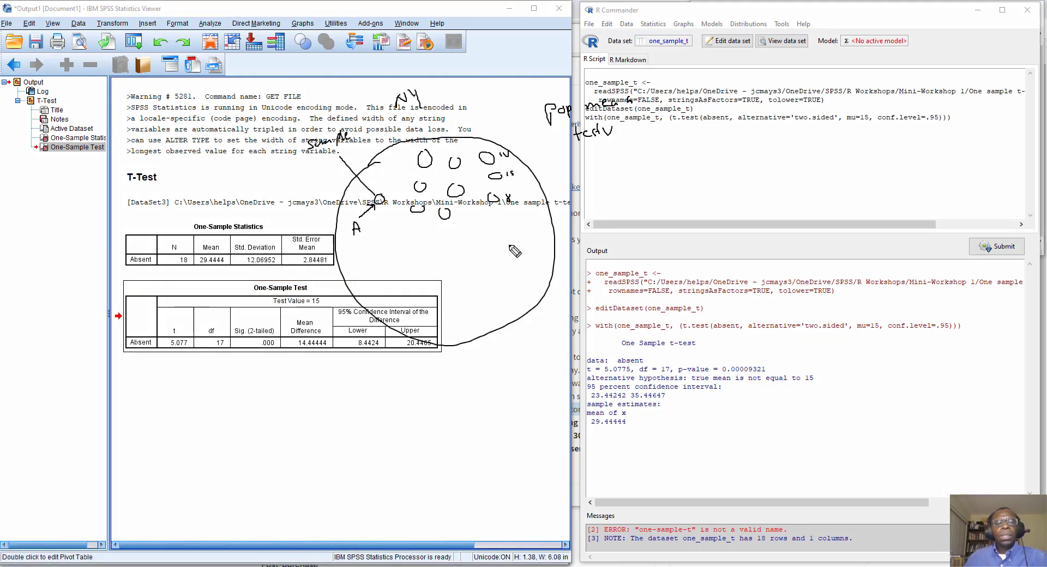
key("Escape")
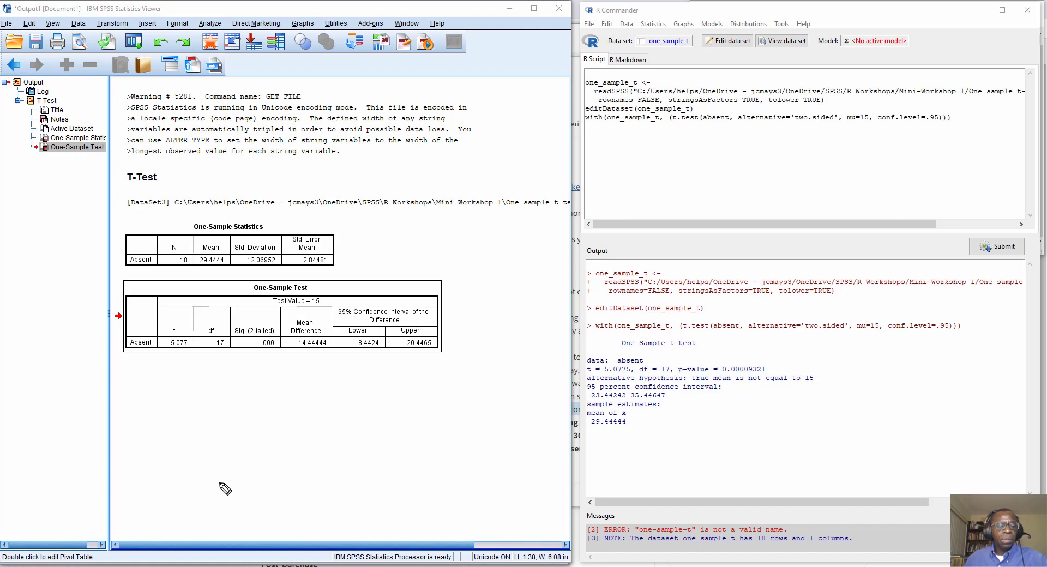
Step: Draw a bell curve below the SPSS One-Sample Test table with a centre line labelled M and 29.44
mouse_move(185, 486)
left_mouse_down()
mouse_move(211, 481)
mouse_move(246, 434)
mouse_move(288, 408)
mouse_move(338, 483)
mouse_move(358, 487)
left_mouse_up()
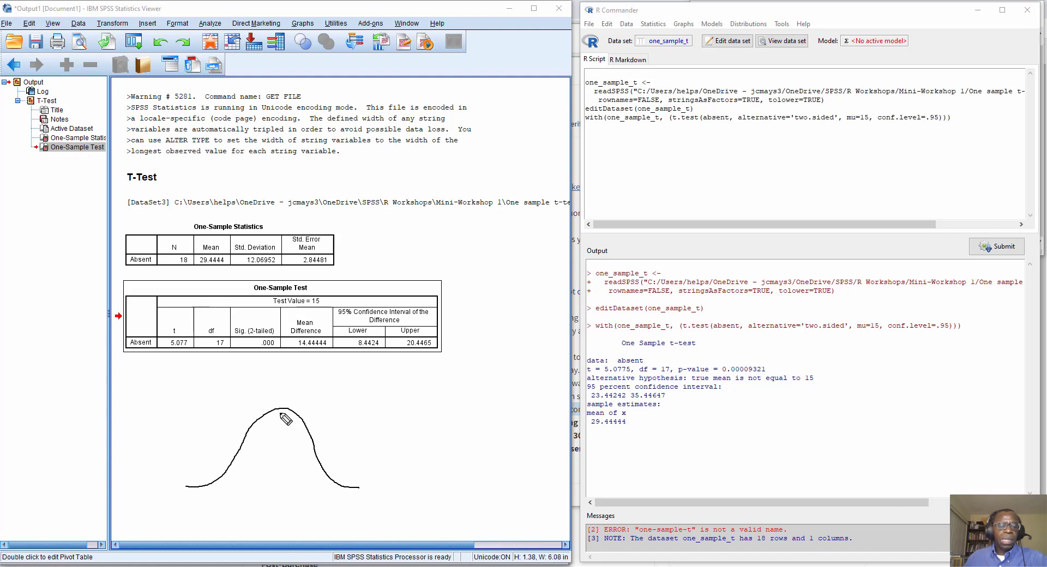
left_click_drag(283, 410, 281, 495)
mouse_move(281, 398)
left_mouse_down()
mouse_move(282, 387)
mouse_move(291, 397)
left_mouse_up()
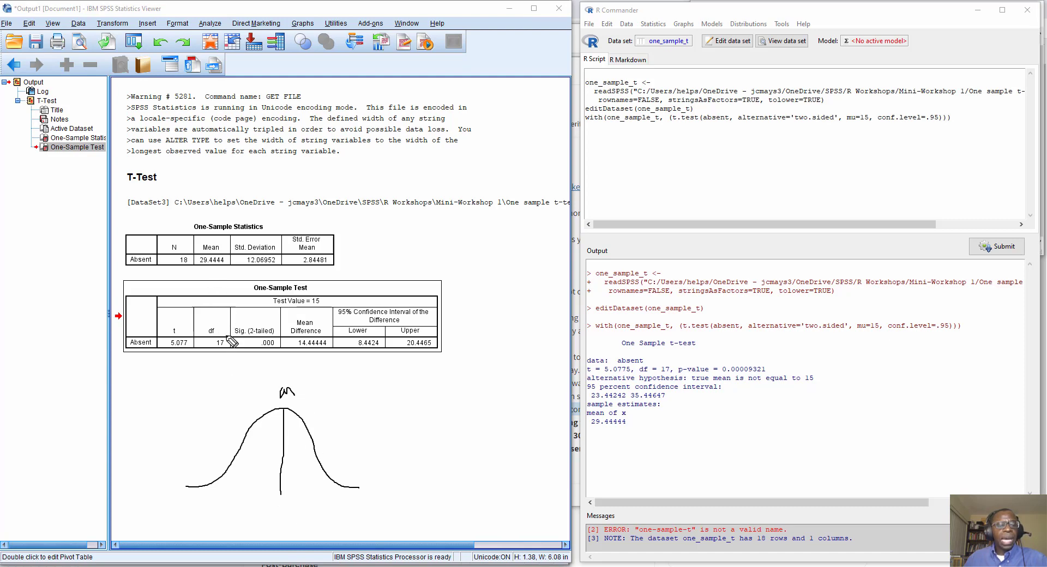
left_click_drag(272, 512, 307, 516)
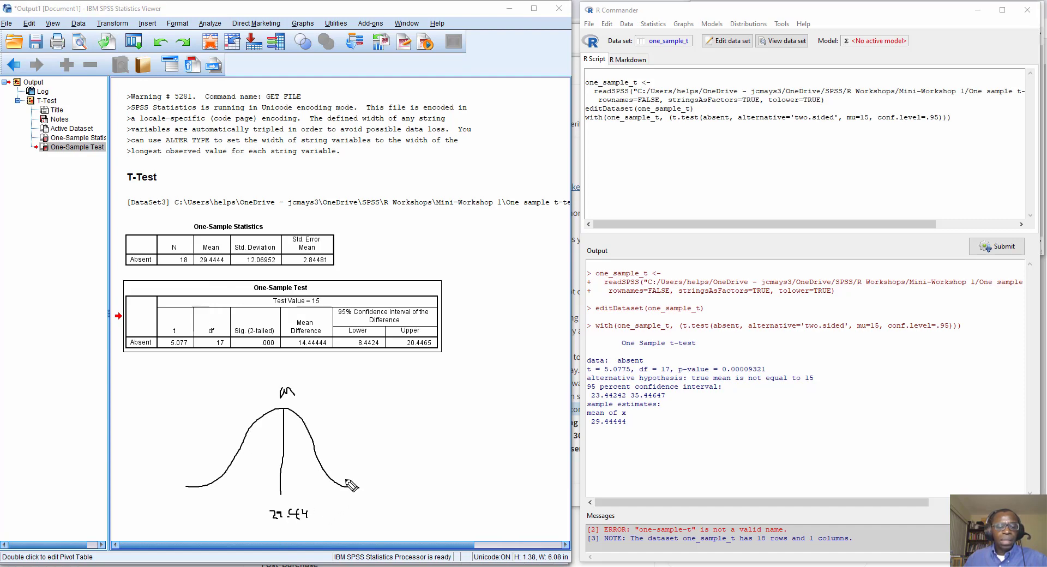
Step: Mark the upper limit as UL and the lower limit as LL on the two tails of the bell curve
left_click_drag(344, 480, 344, 489)
left_click_drag(340, 467, 354, 472)
mouse_move(203, 478)
left_mouse_down()
mouse_move(202, 489)
mouse_move(210, 469)
left_mouse_up()
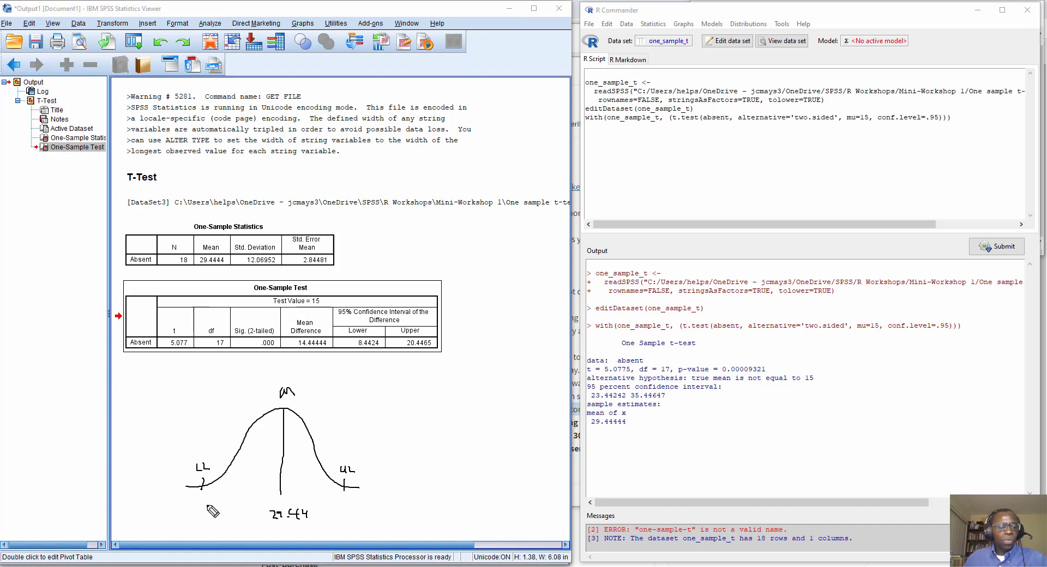
Step: Write 23.44 below the LL mark and 35.44 below the UL mark of the bell curve
left_click_drag(192, 507, 223, 512)
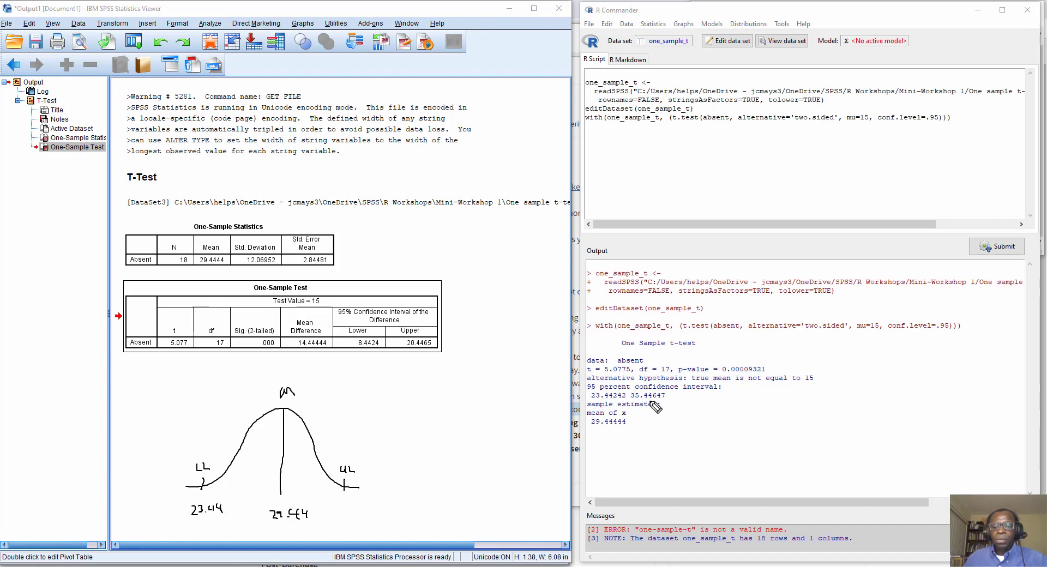
mouse_move(341, 507)
left_mouse_down()
mouse_move(342, 519)
mouse_move(355, 507)
mouse_move(350, 519)
mouse_move(385, 510)
mouse_move(388, 519)
left_mouse_up()
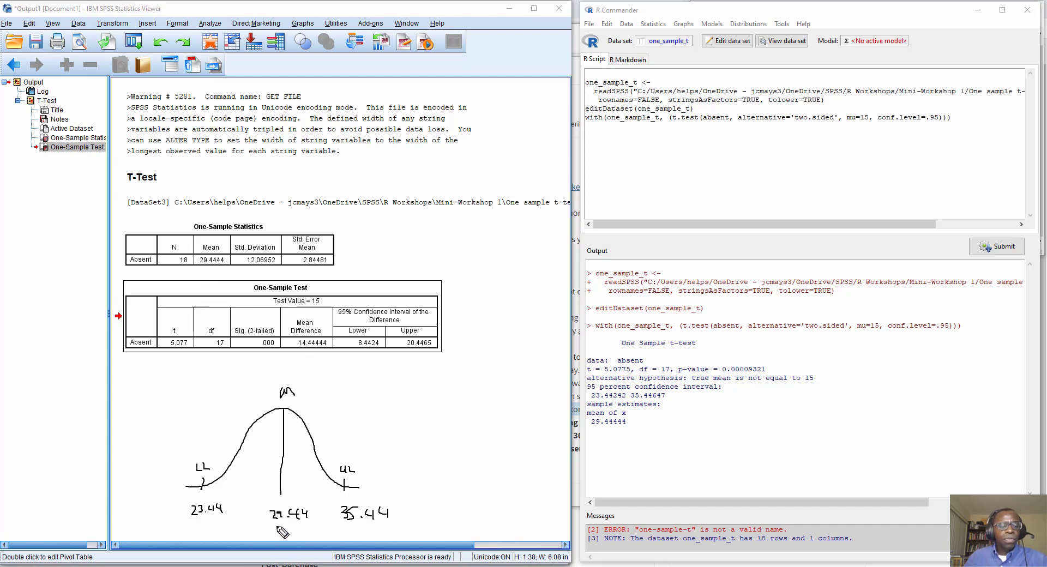
Step: Add 8.44, 14.44 and 20.44 as a second row under the curve and underline the test value 15 and the mean in the R output
left_click_drag(276, 526, 305, 528)
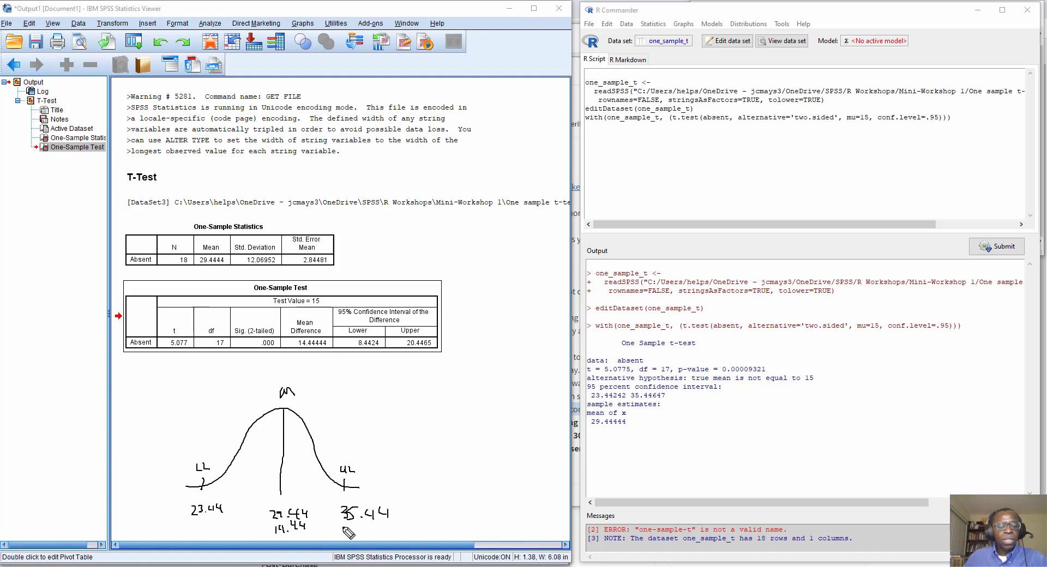
left_click_drag(339, 528, 383, 532)
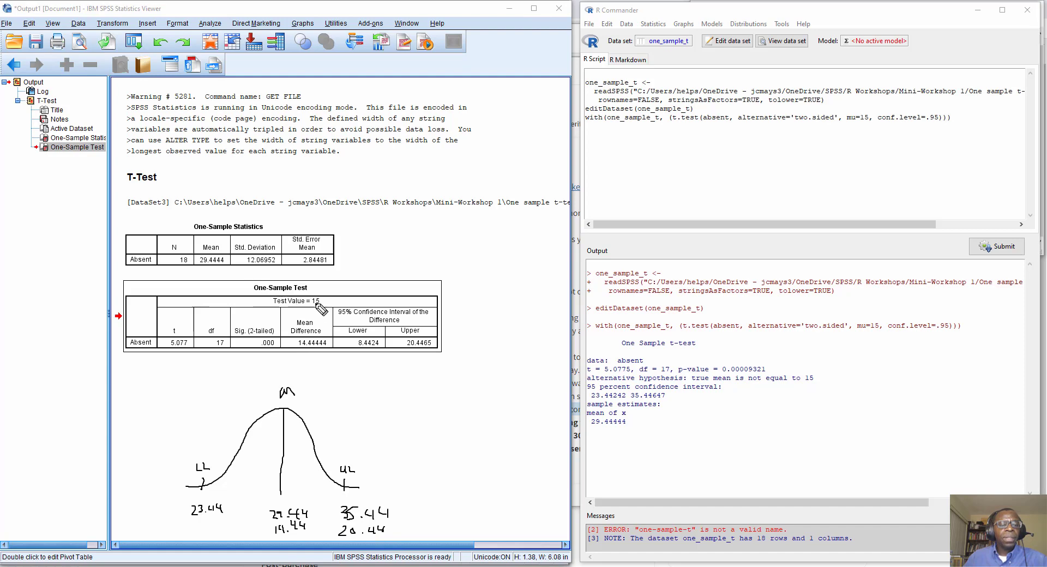
left_click_drag(311, 303, 320, 304)
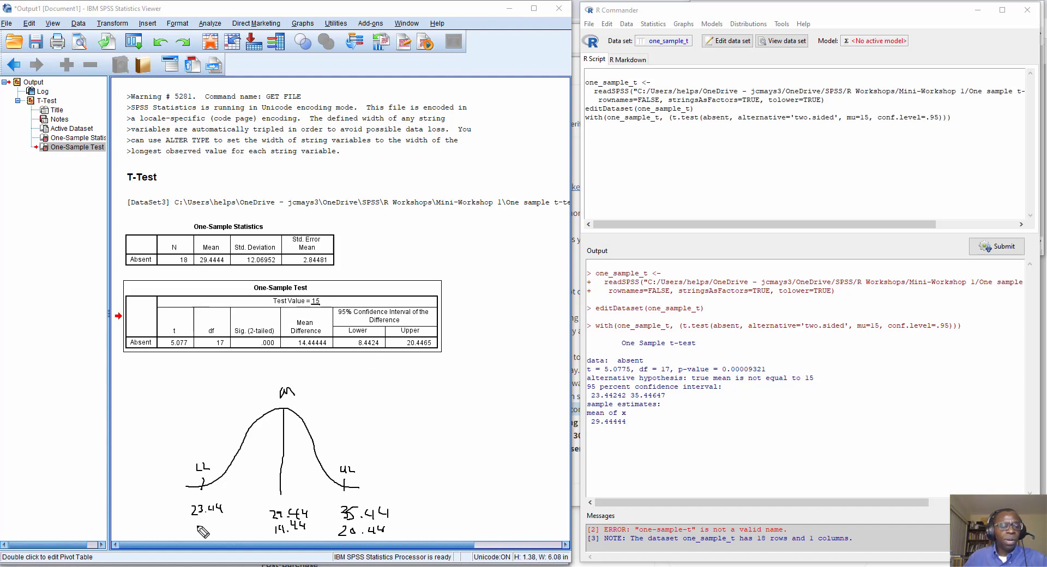
mouse_move(196, 525)
left_mouse_down()
mouse_move(203, 533)
mouse_move(221, 522)
mouse_move(223, 534)
left_mouse_up()
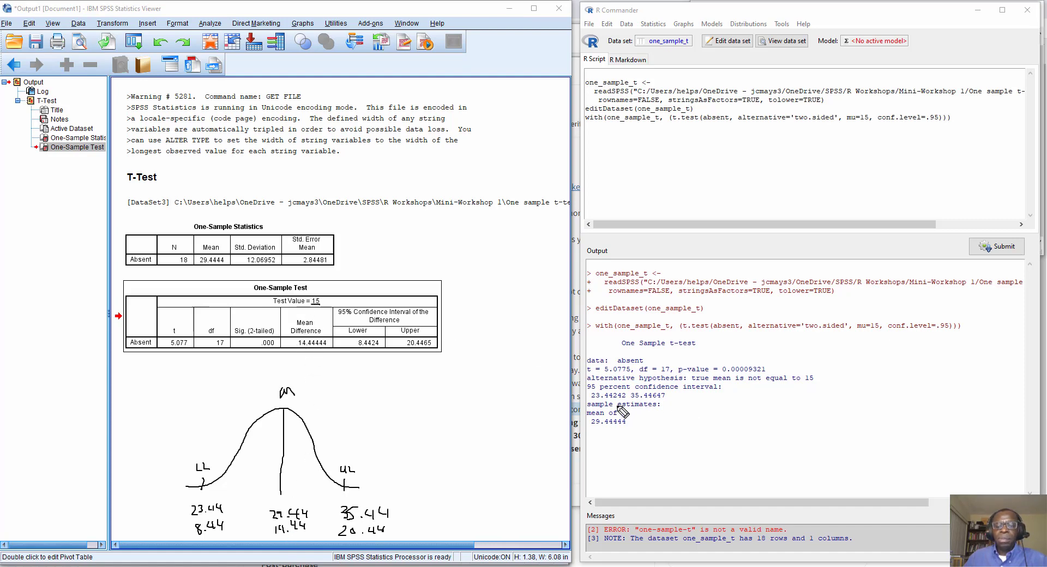
left_click_drag(597, 428, 622, 427)
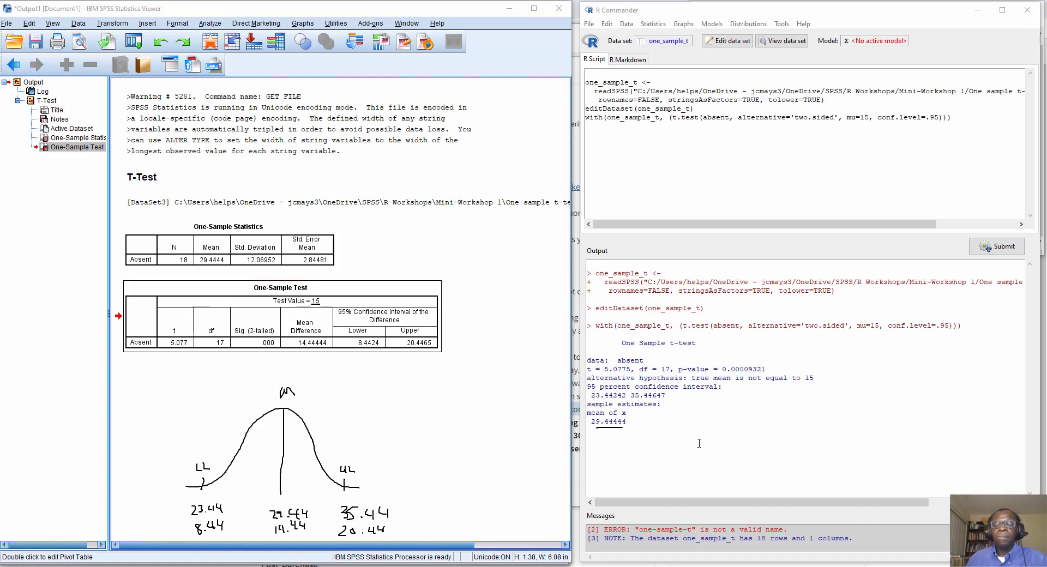
Step: Run numerical summaries for absent in R Commander with only mean, standard deviation and standard error of mean, excluding interquartile range and quantiles
left_click(652, 24)
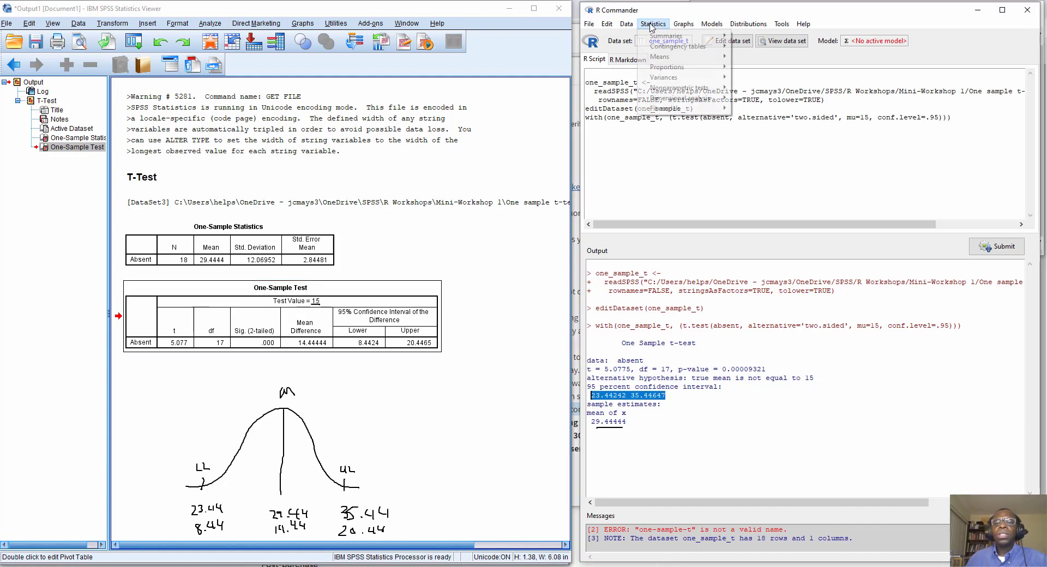
mouse_move(656, 39)
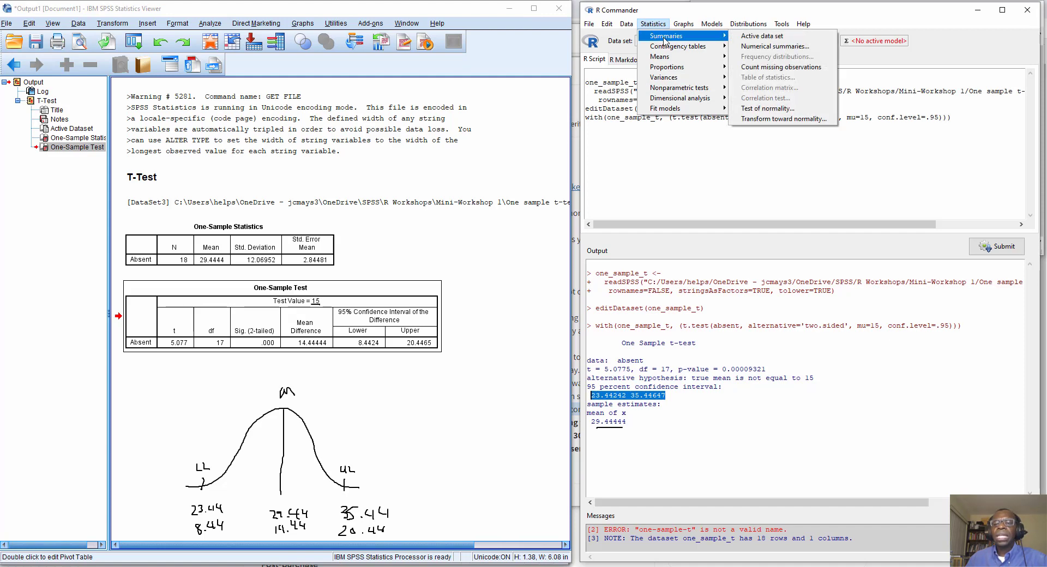
left_click(751, 48)
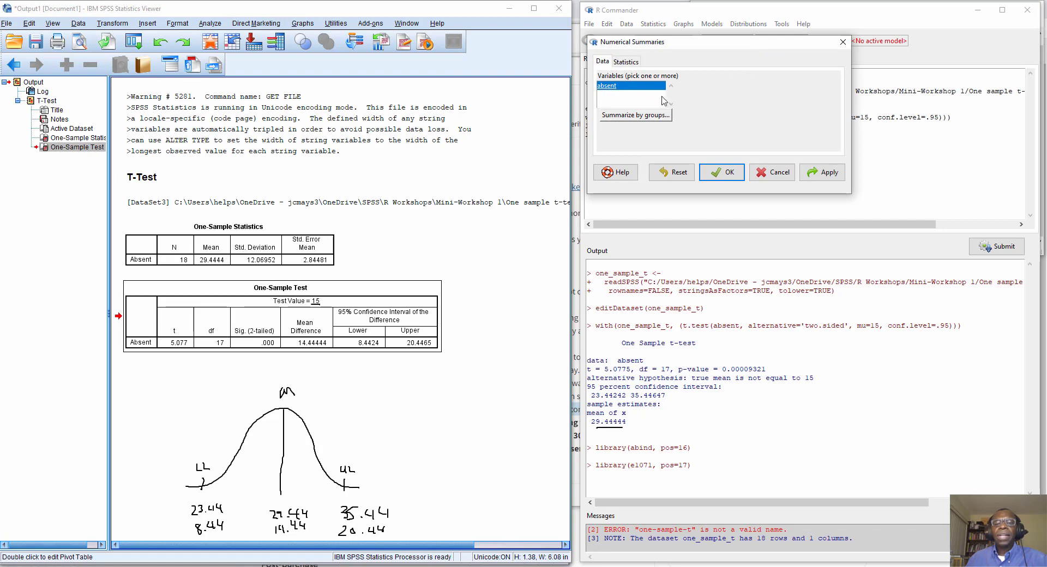
left_click(626, 63)
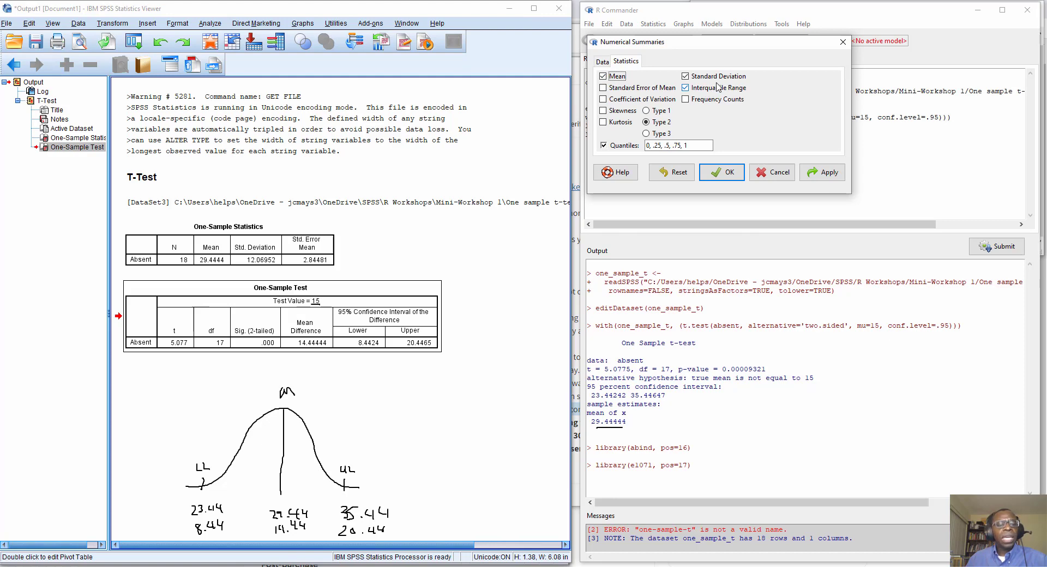
left_click(685, 88)
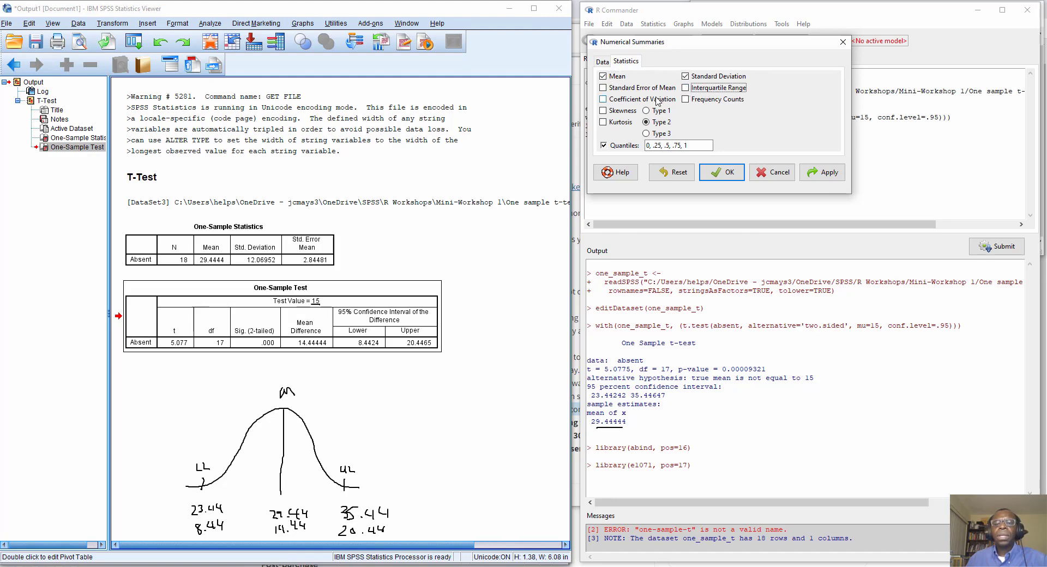
left_click(603, 88)
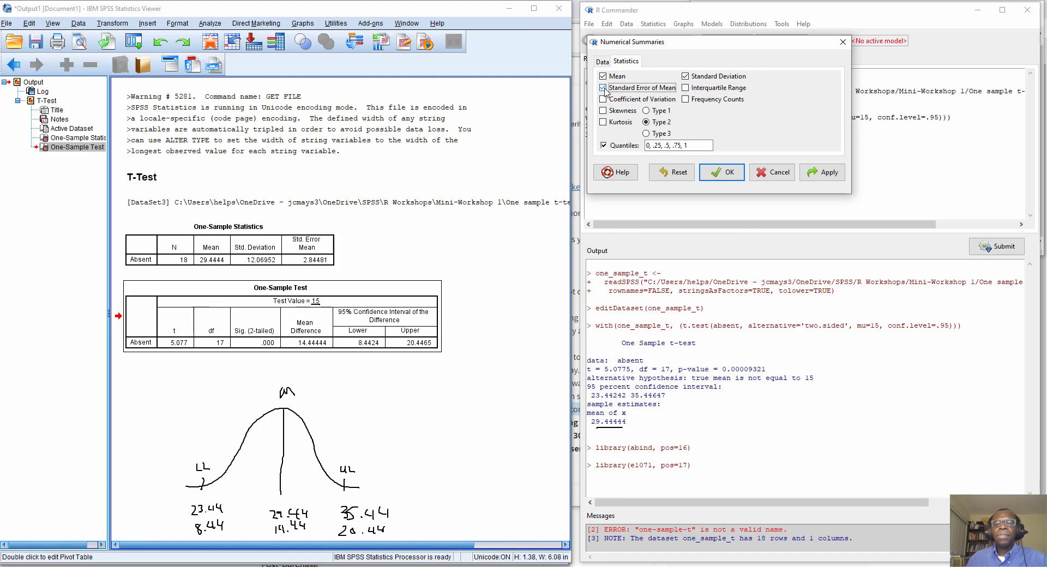
left_click(603, 145)
left_click(728, 173)
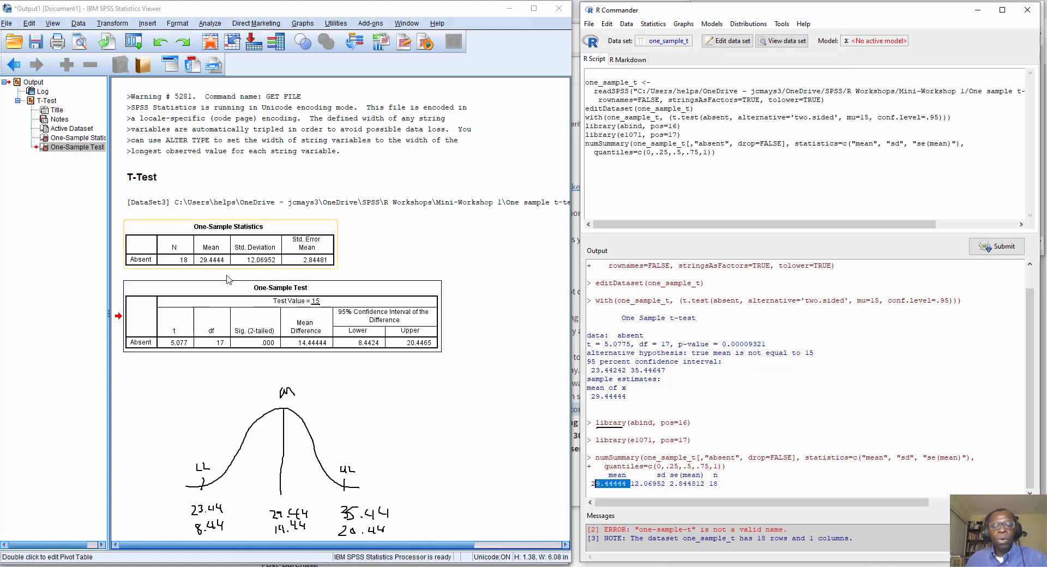
Step: Compare the standard deviation and standard error of the mean in the R output with the SPSS One-Sample Statistics table
left_click_drag(667, 484, 640, 486)
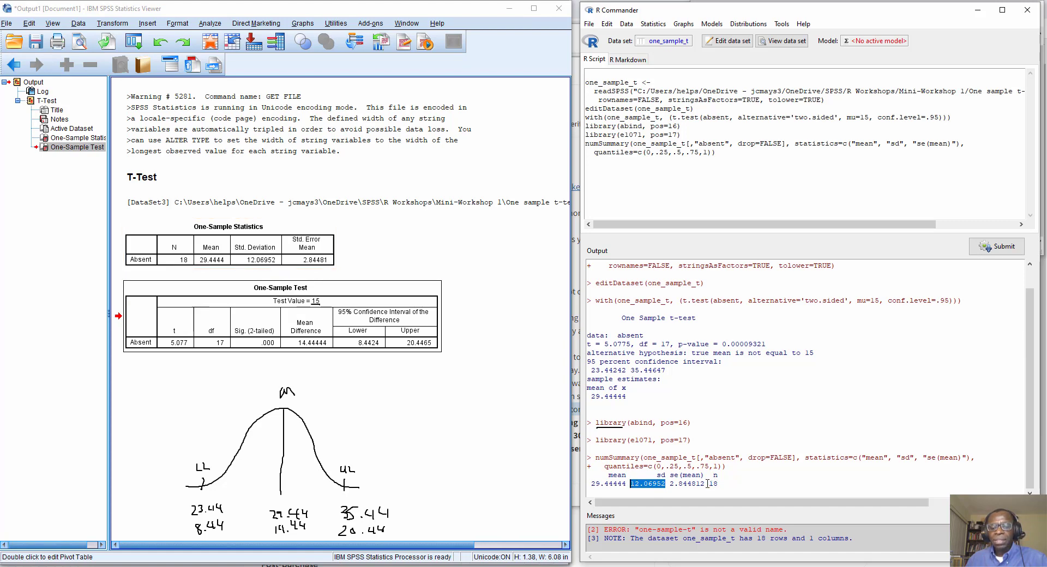
left_click_drag(704, 484, 674, 483)
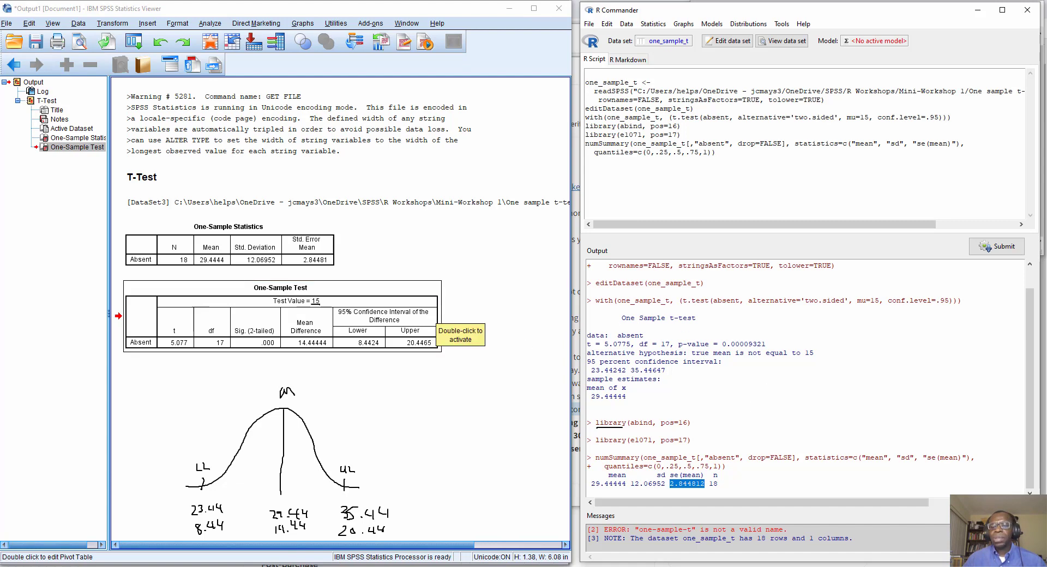
Step: Minimize R Commander, the R Console, the SPSS output, the one-sampleT_spss.sav data window and the browser, and close the notes and file explorer windows
left_click(978, 12)
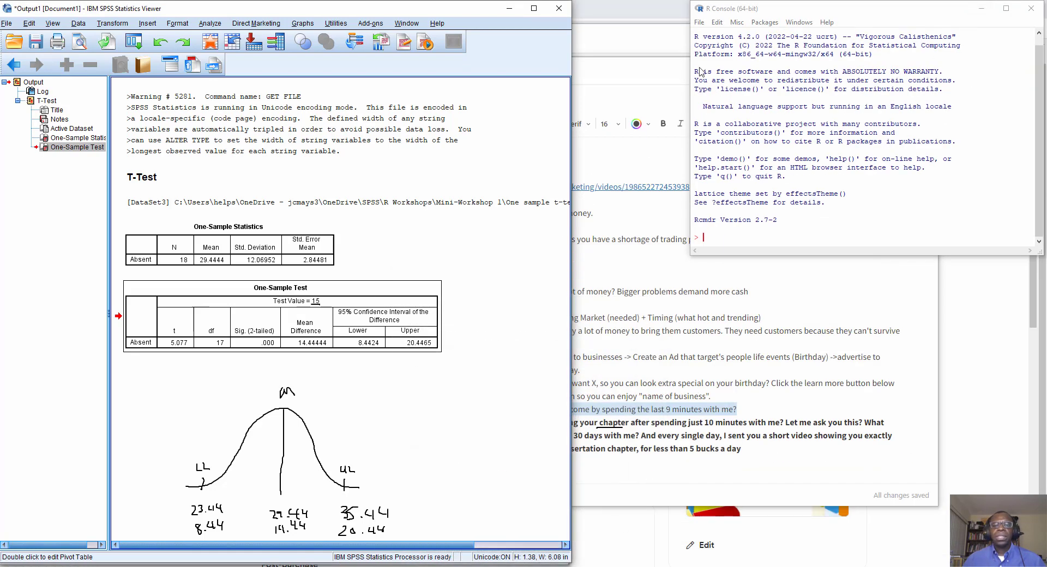
left_click(981, 8)
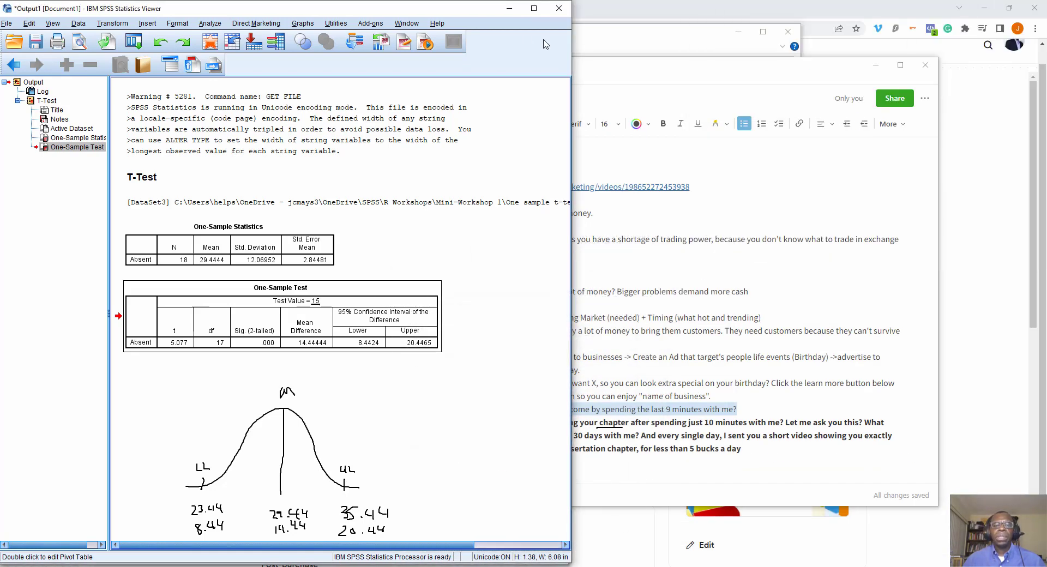
left_click(508, 8)
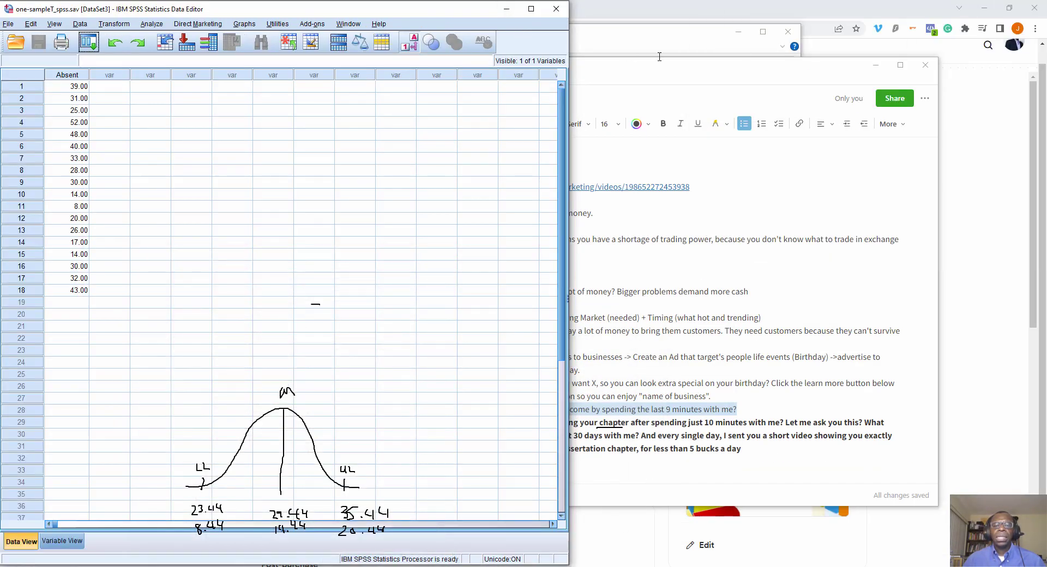
left_click(924, 65)
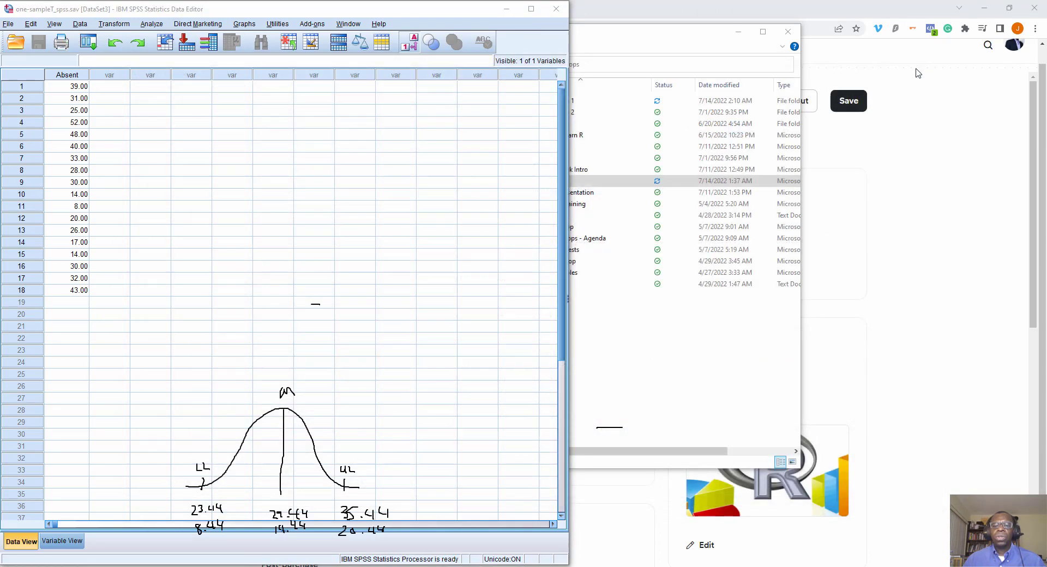
left_click(790, 33)
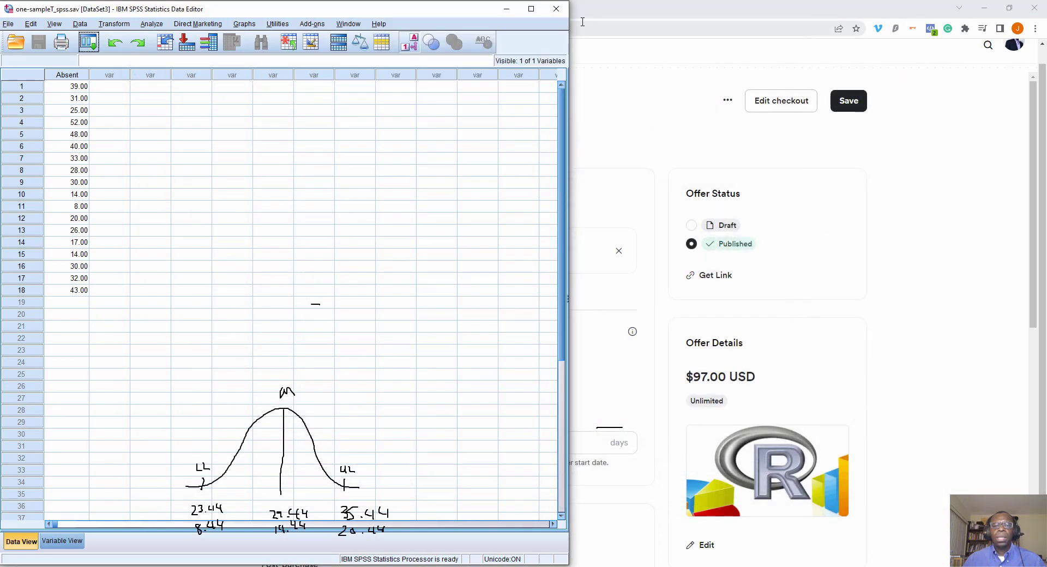
left_click(507, 14)
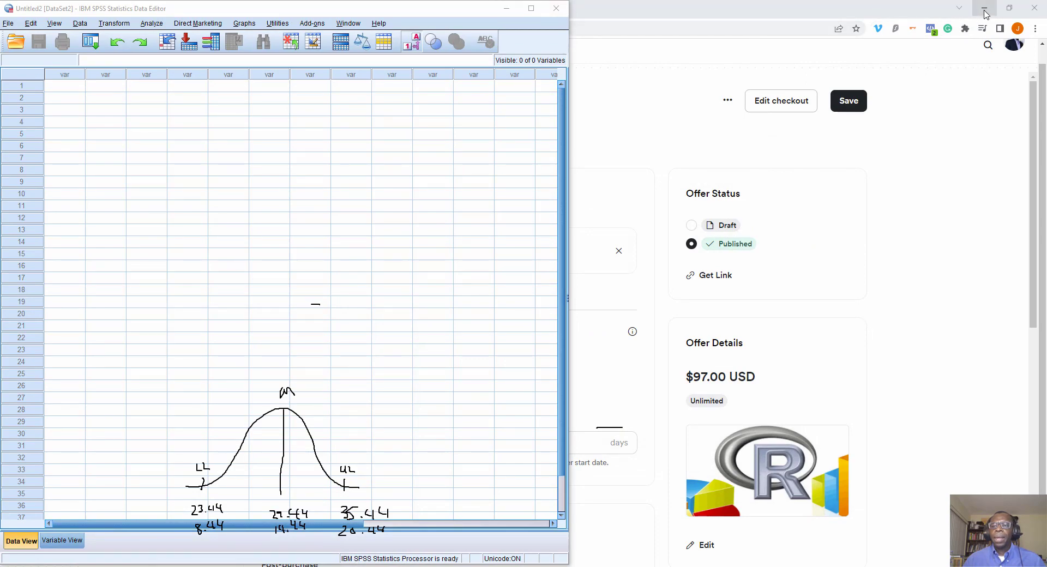
left_click(984, 8)
left_click(983, 6)
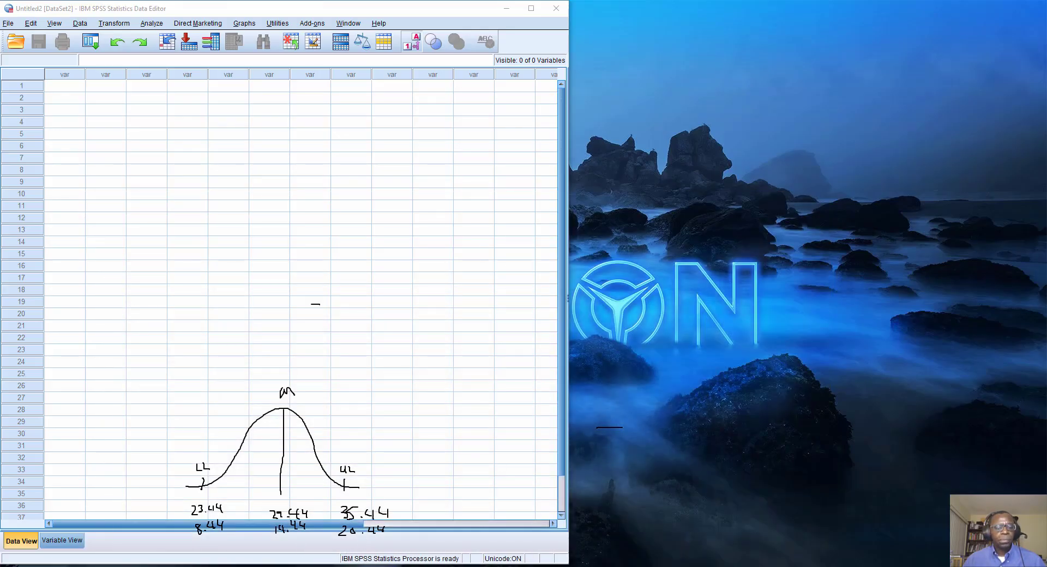
Step: Switch to the DAWR-Mini-Ad PowerPoint slide show and advance to the SPSS to R Mini-Workshop Series slide
left_click(310, 562)
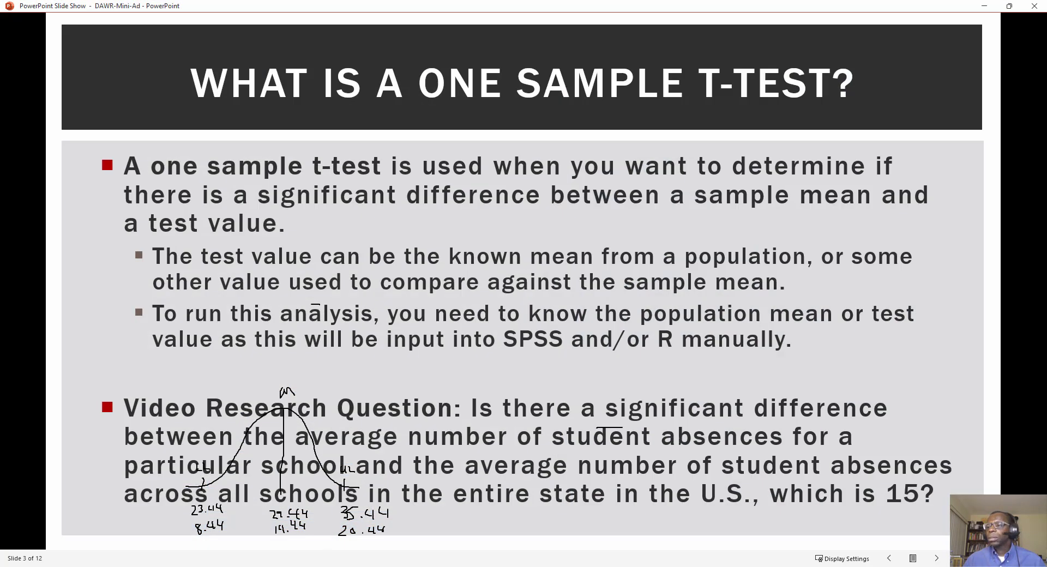
left_click(945, 467)
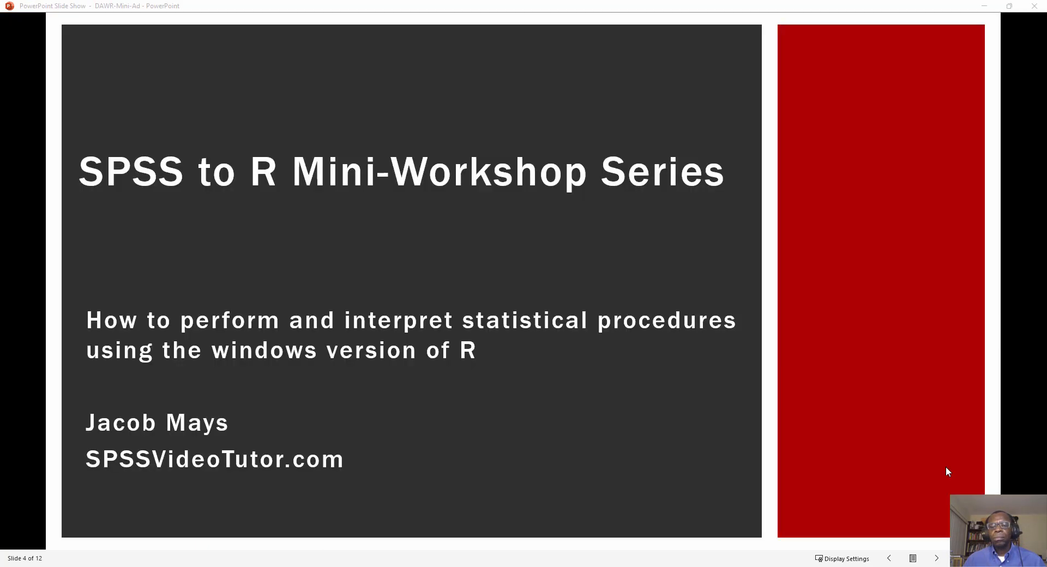